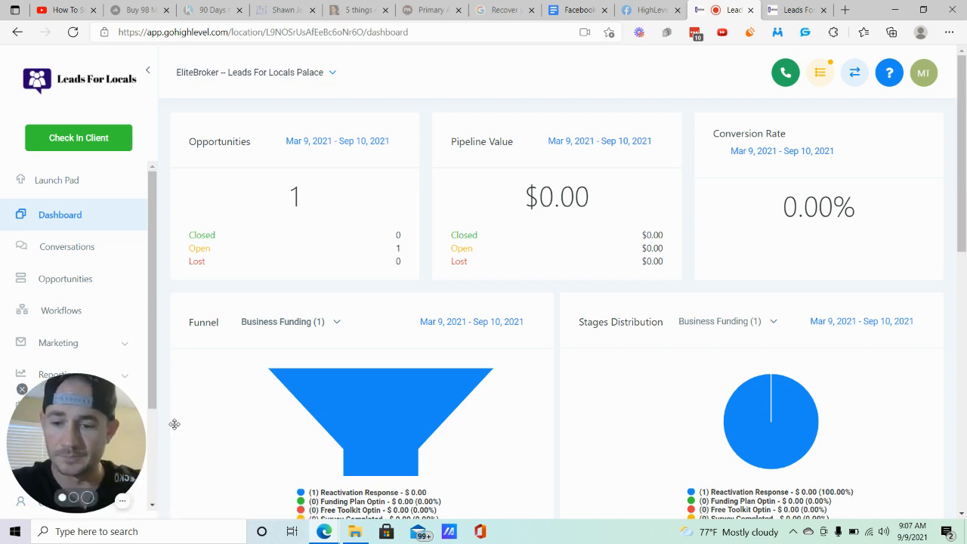
# - Open the Pipelines page in the account's settings
pyautogui.moveTo(173, 424); pyautogui.dragTo(296, 417)
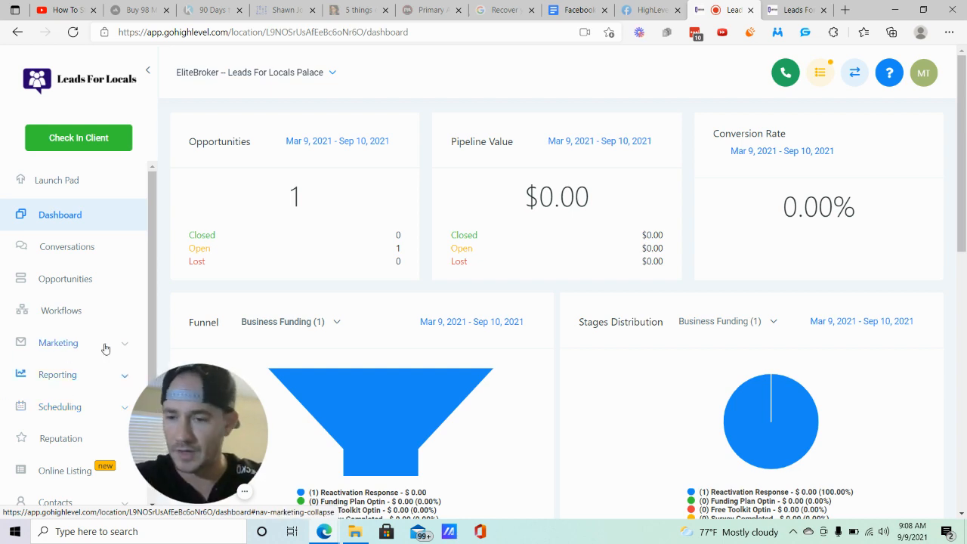
pyautogui.scroll(-2, 91, 348)
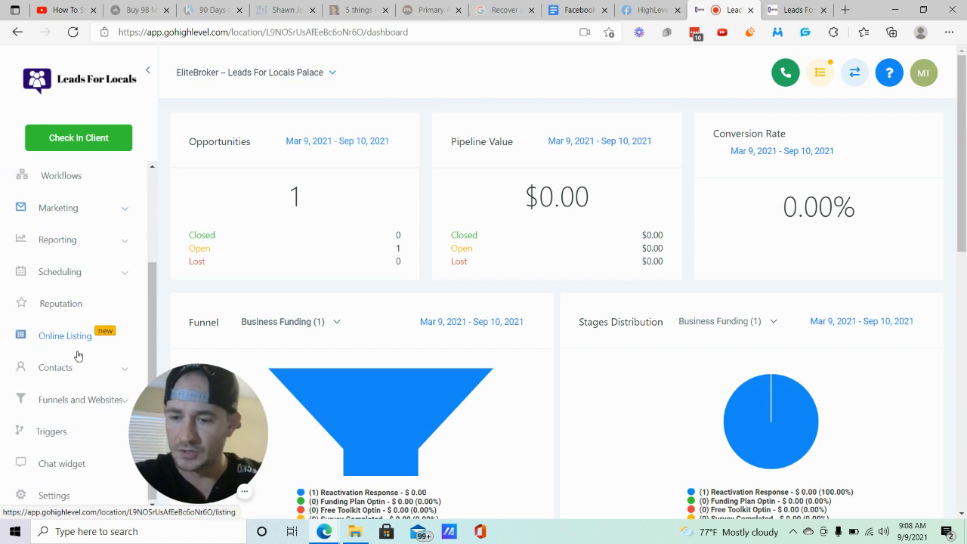
pyautogui.click(56, 496)
pyautogui.moveTo(184, 434); pyautogui.dragTo(87, 435)
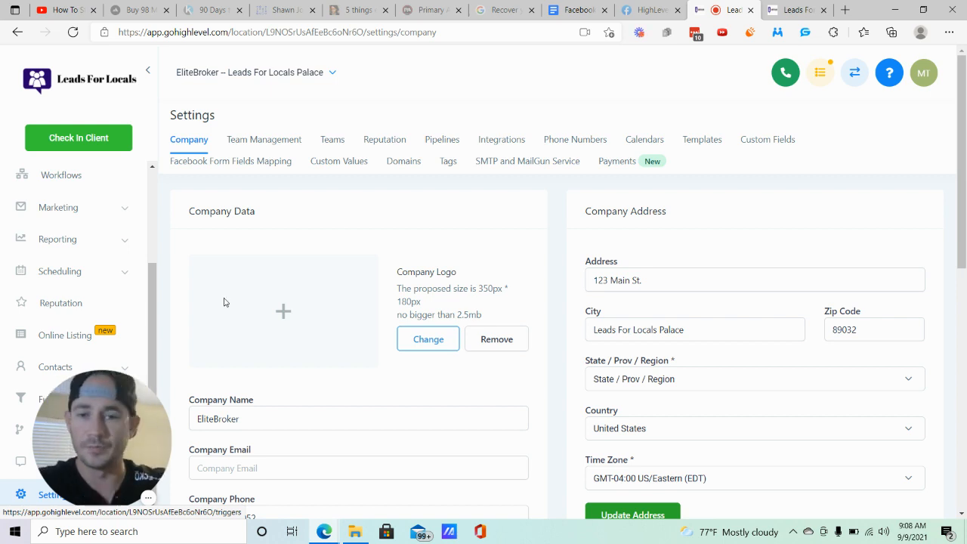
pyautogui.click(456, 141)
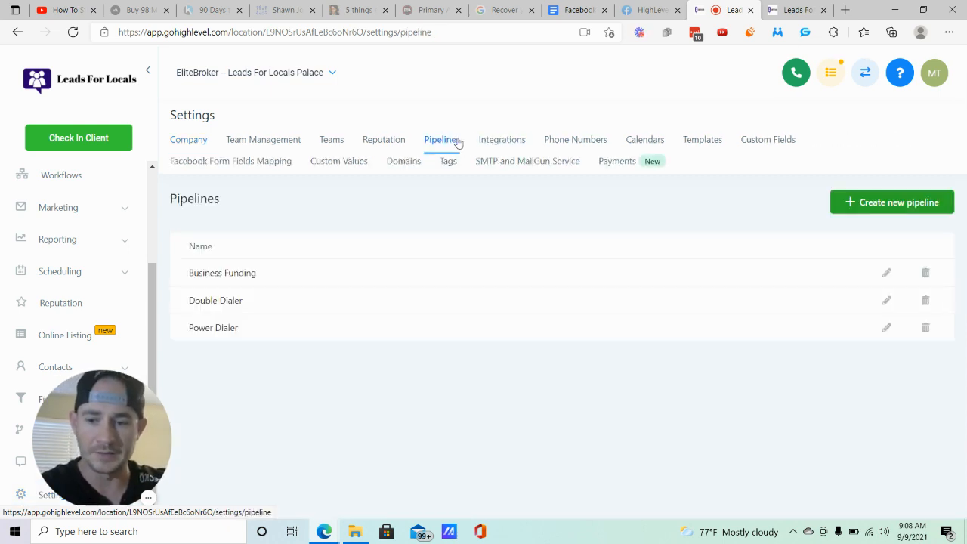
# - Examine the blank new-pipeline form and the stages of the Power Dialer pipeline, closing both without changes
pyautogui.click(893, 204)
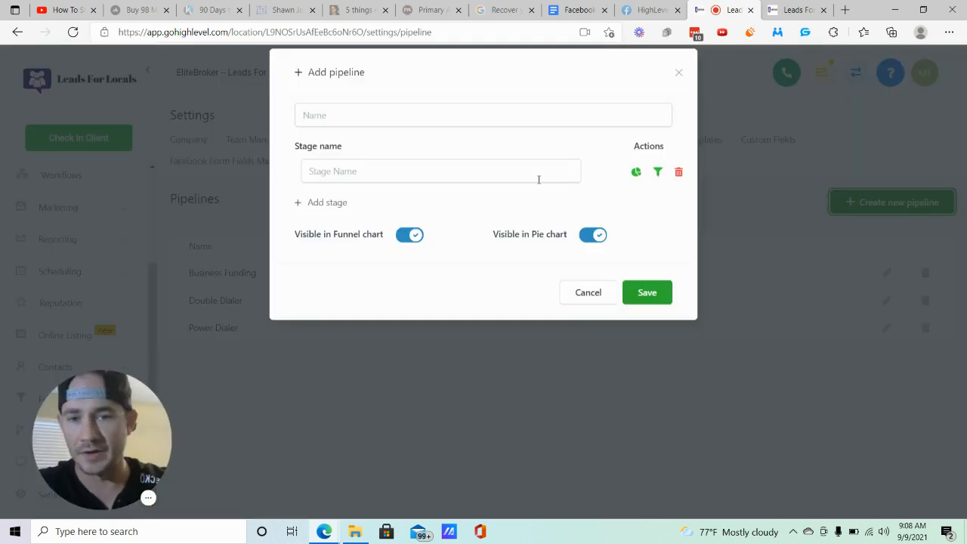
pyautogui.click(677, 89)
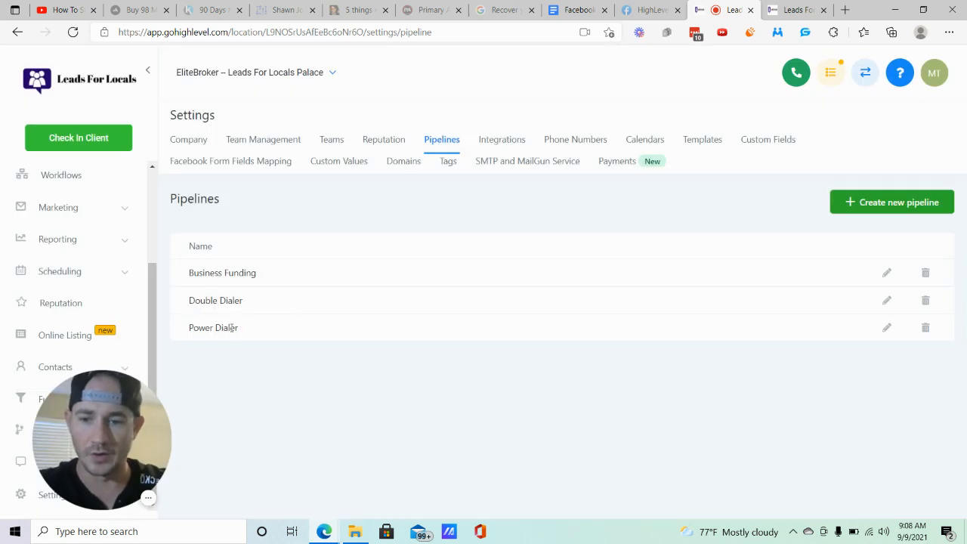
pyautogui.click(886, 327)
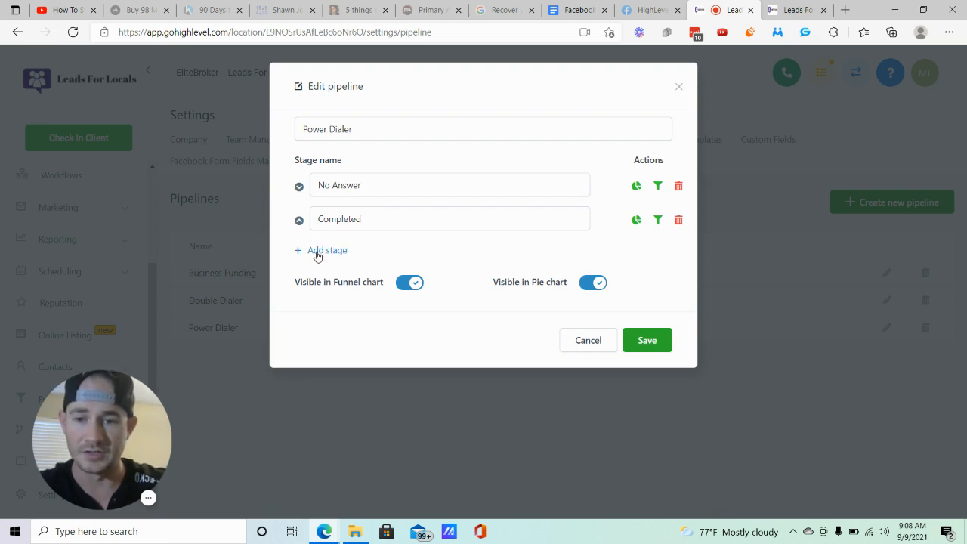
pyautogui.click(679, 88)
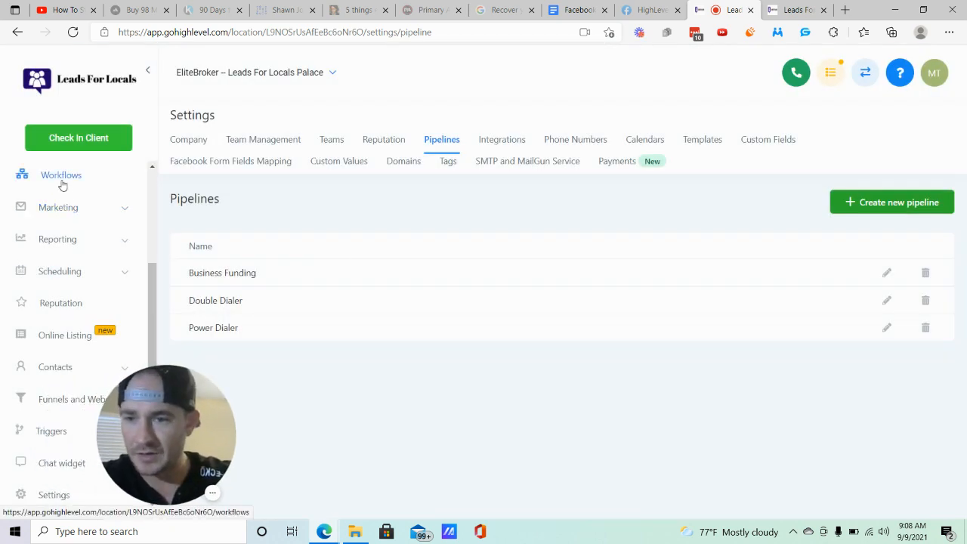
# - View the Power Dialer board under Opportunities and look through the pipelines available there
pyautogui.scroll(2, 65, 188)
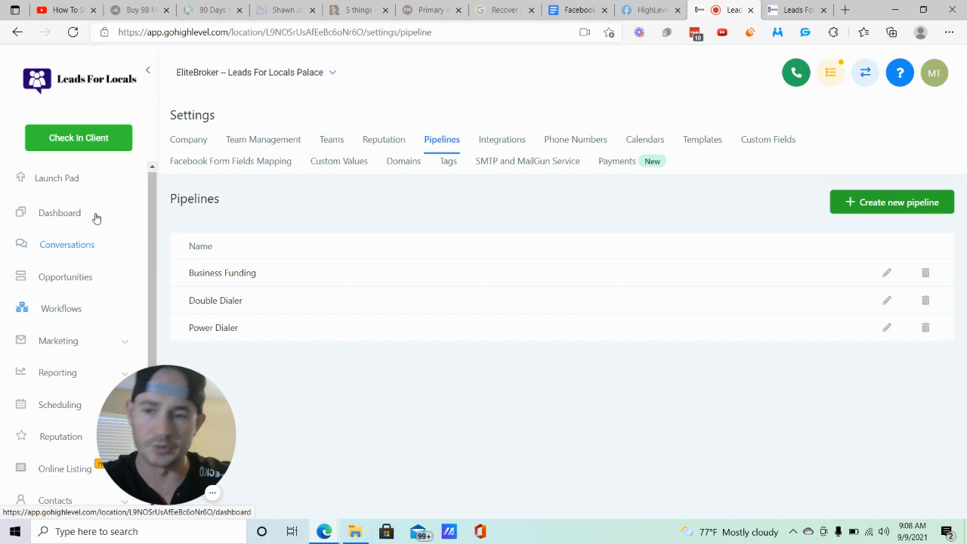
pyautogui.click(68, 284)
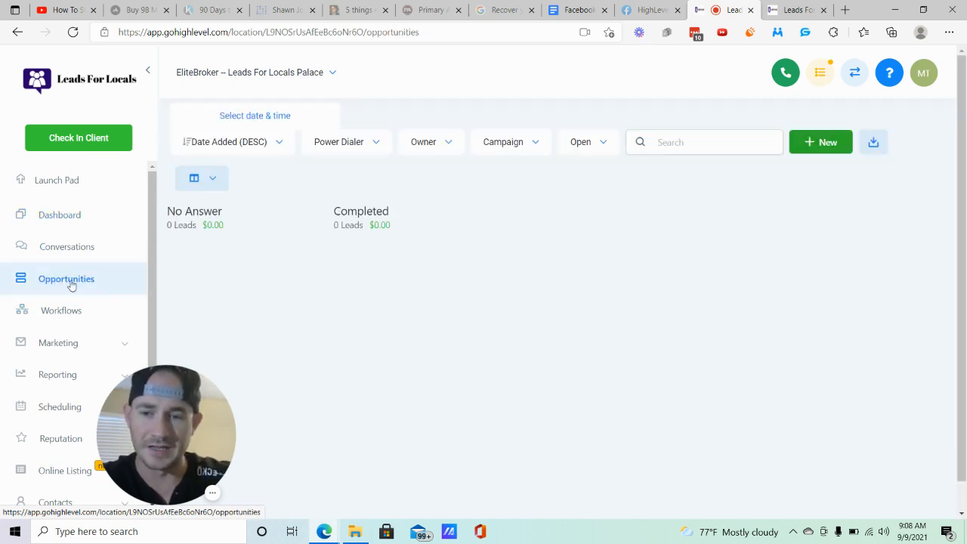
pyautogui.click(370, 142)
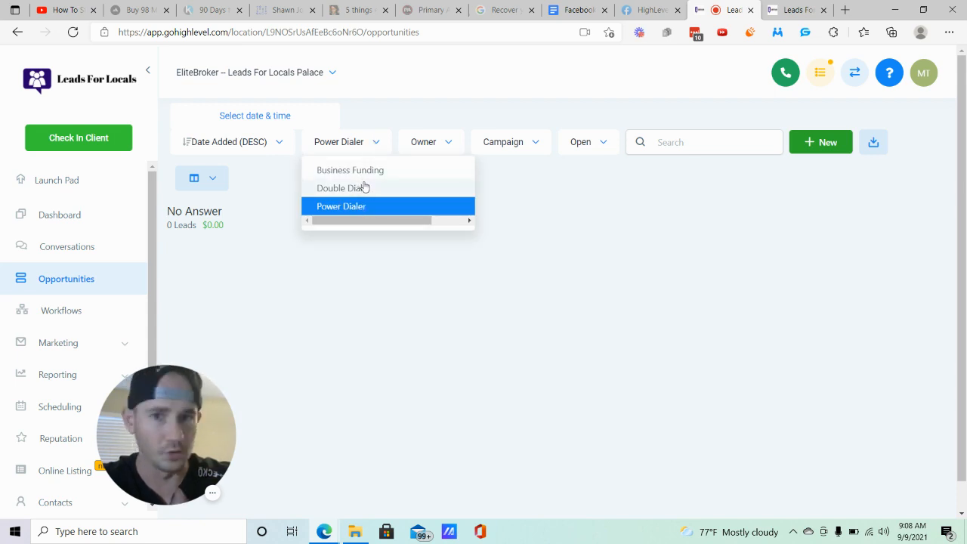
pyautogui.click(582, 210)
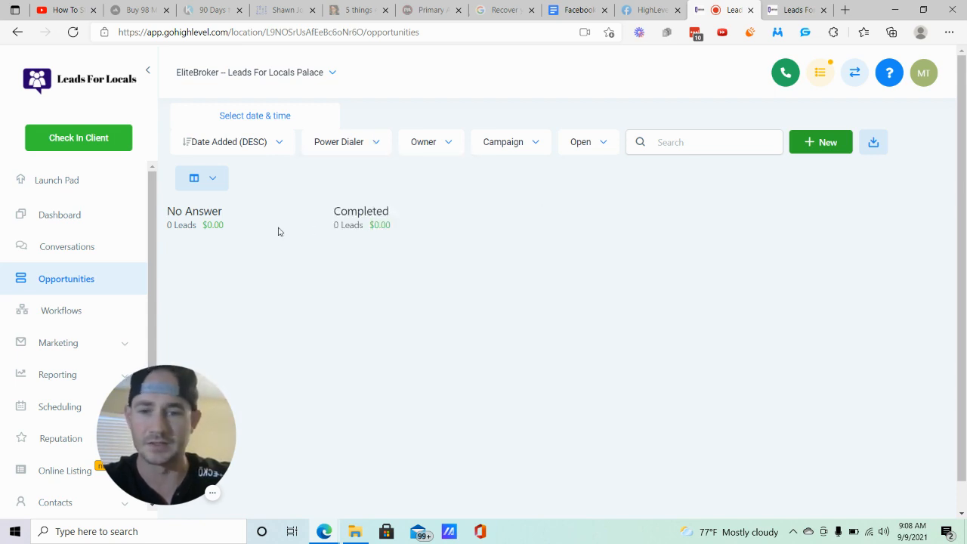
# - Create a new workflow from scratch inside the Power Dialer workflow folder
pyautogui.click(68, 316)
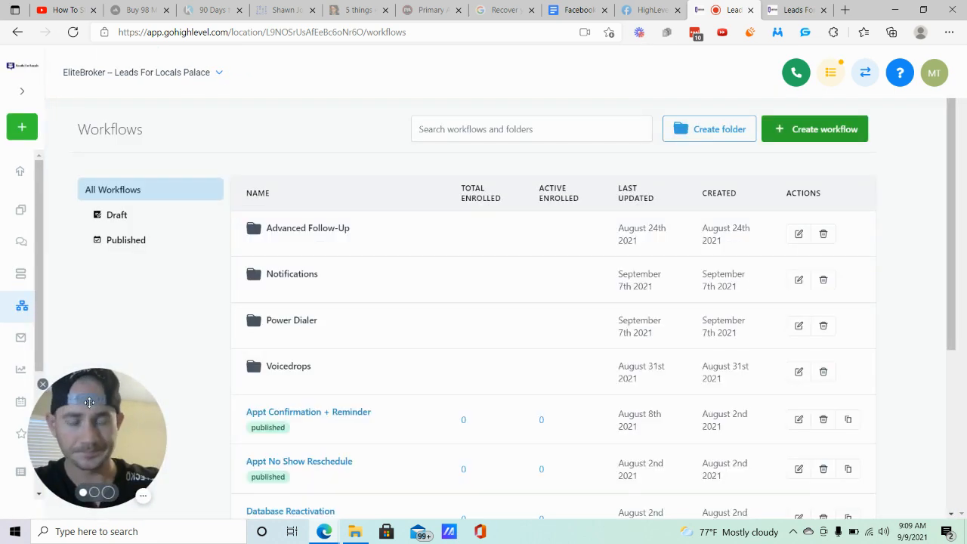
pyautogui.click(294, 322)
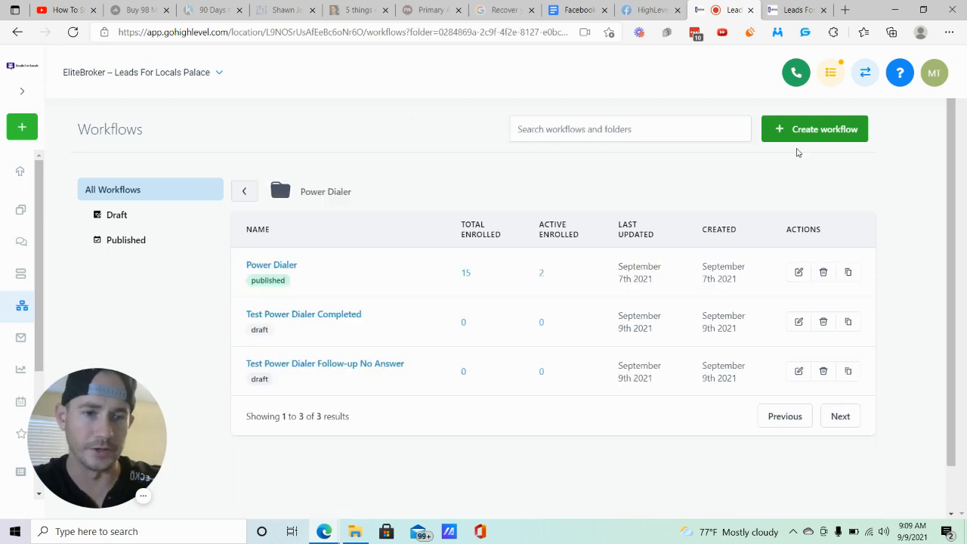
pyautogui.click(816, 133)
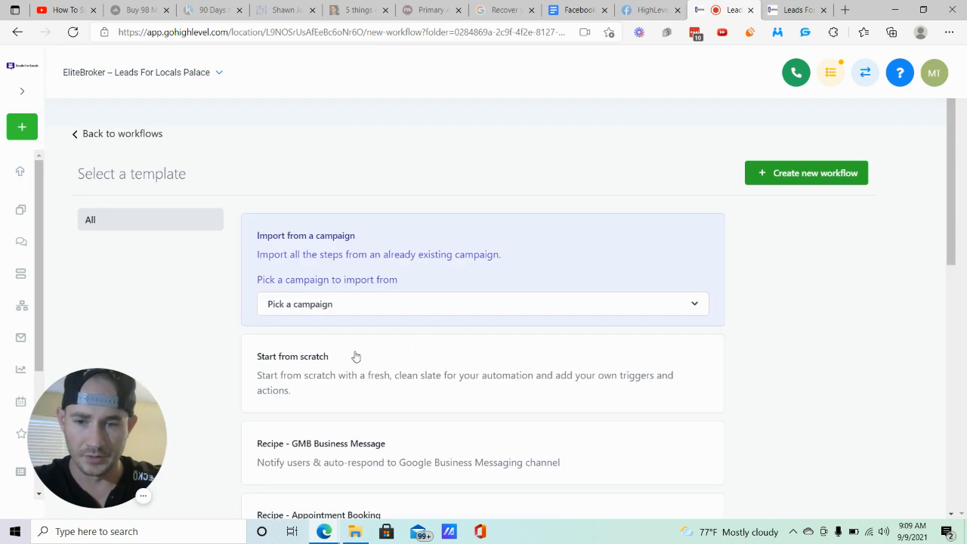
pyautogui.click(299, 367)
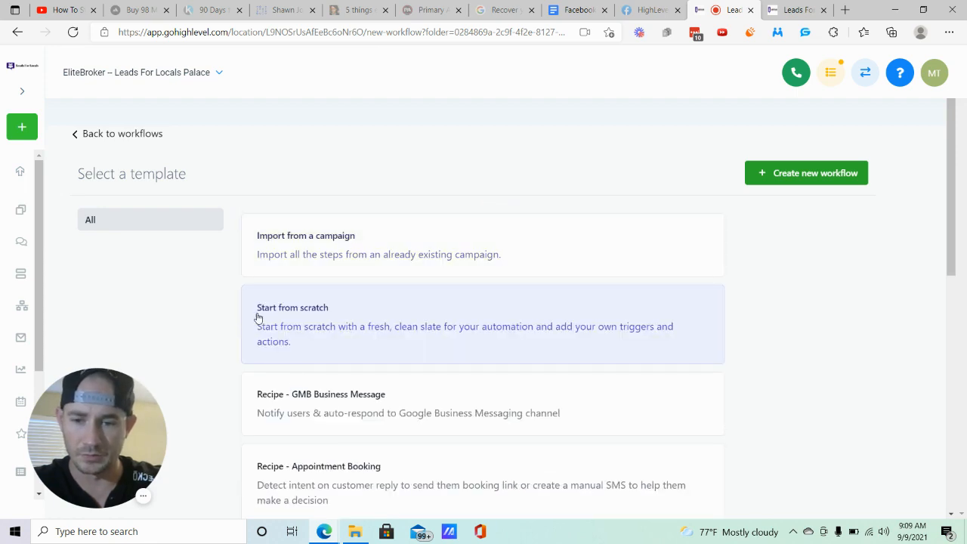
pyautogui.click(820, 180)
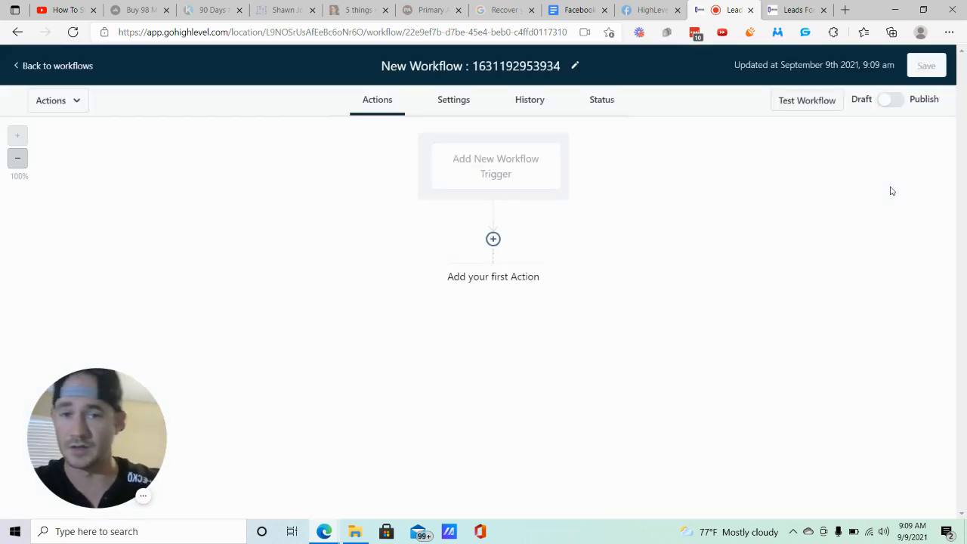
# - Rename the new workflow "Test 2 power dialer follow up no answer"
pyautogui.click(532, 65)
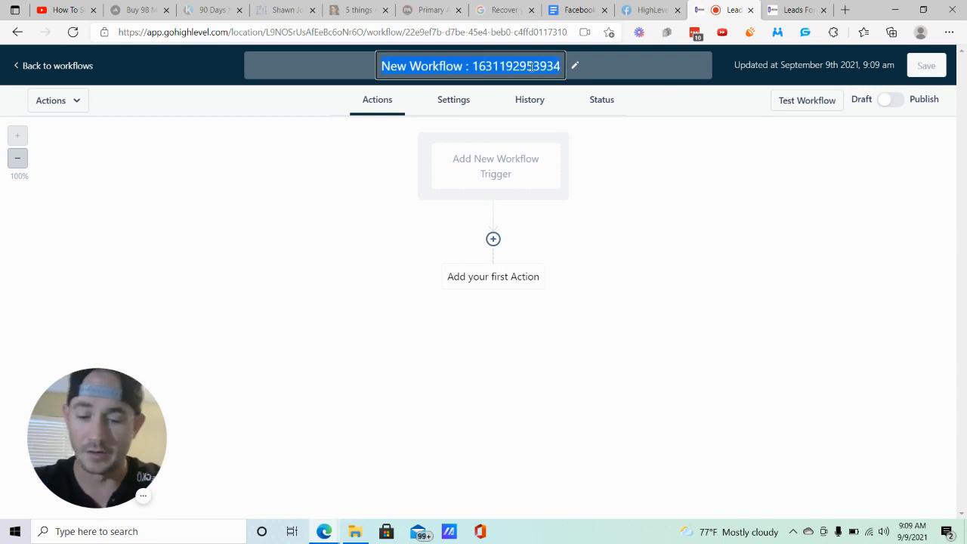
pyautogui.write('Test 2')
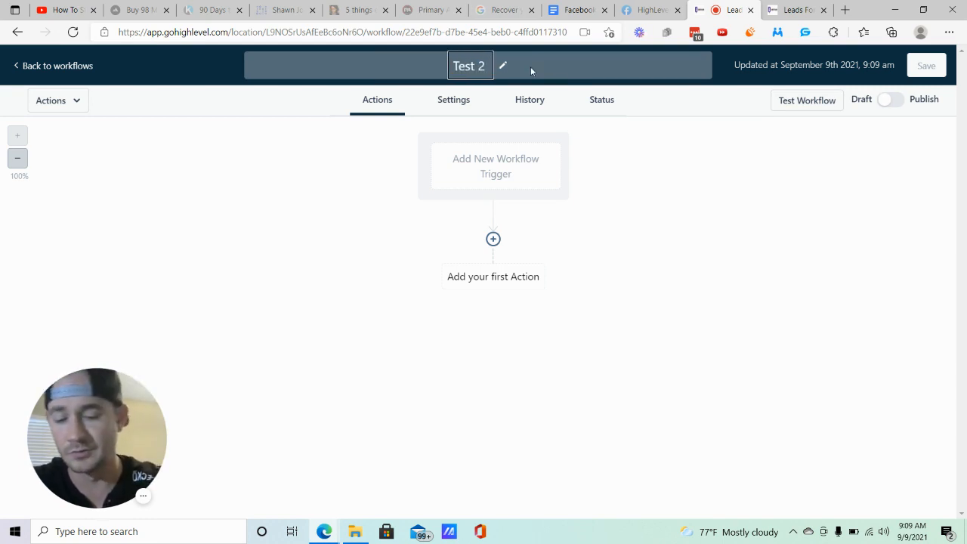
pyautogui.write(' power dialer ')
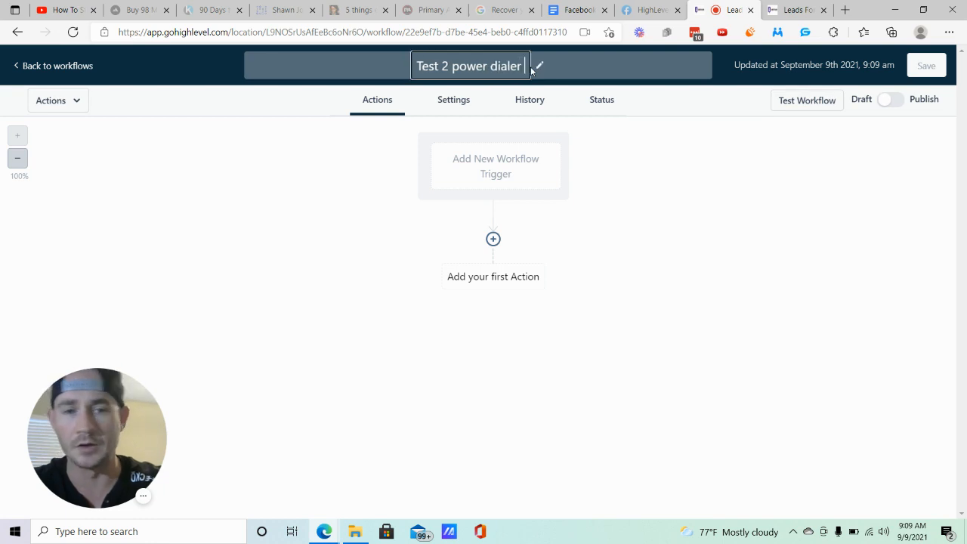
pyautogui.write('follow up no ans')
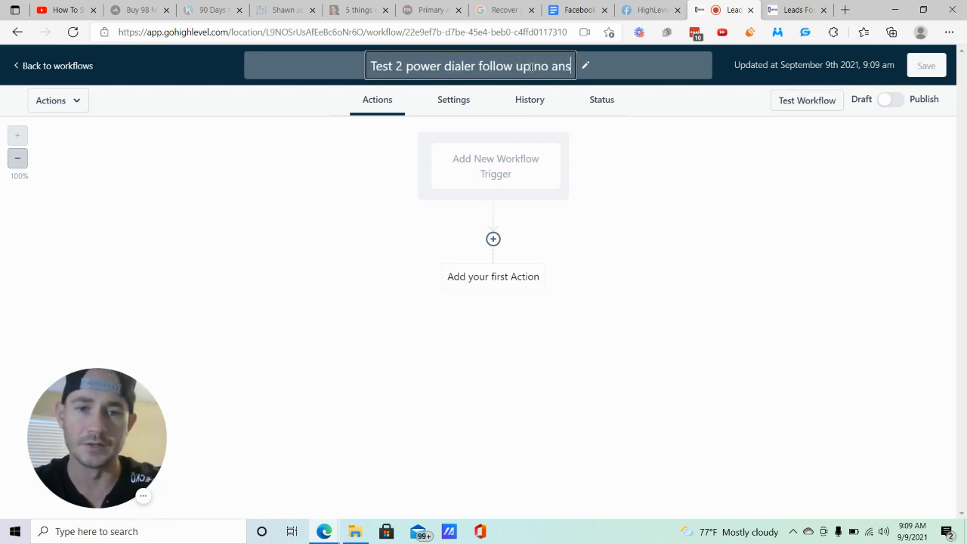
pyautogui.write('wer')
pyautogui.click(697, 155)
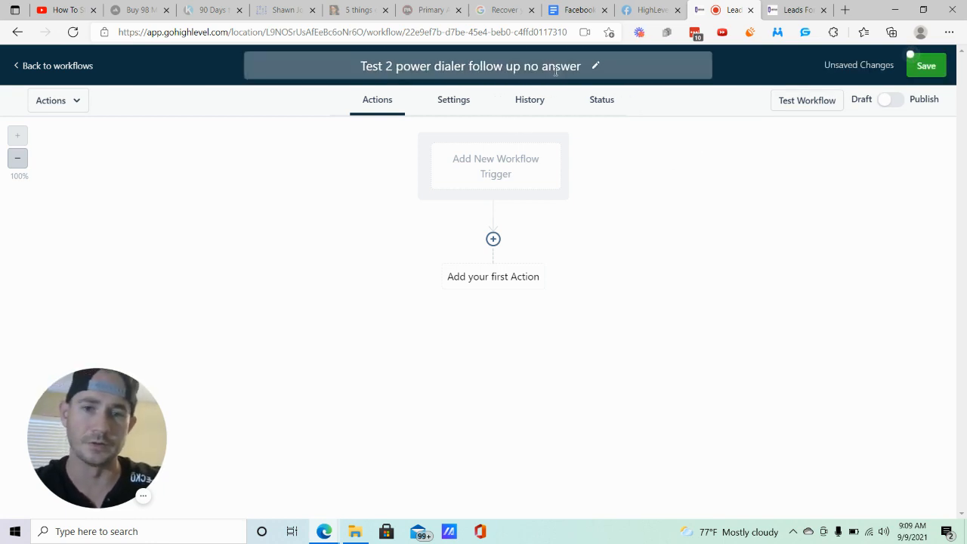
# - Add a workflow trigger of CRM type and set it to Call Status
pyautogui.click(497, 164)
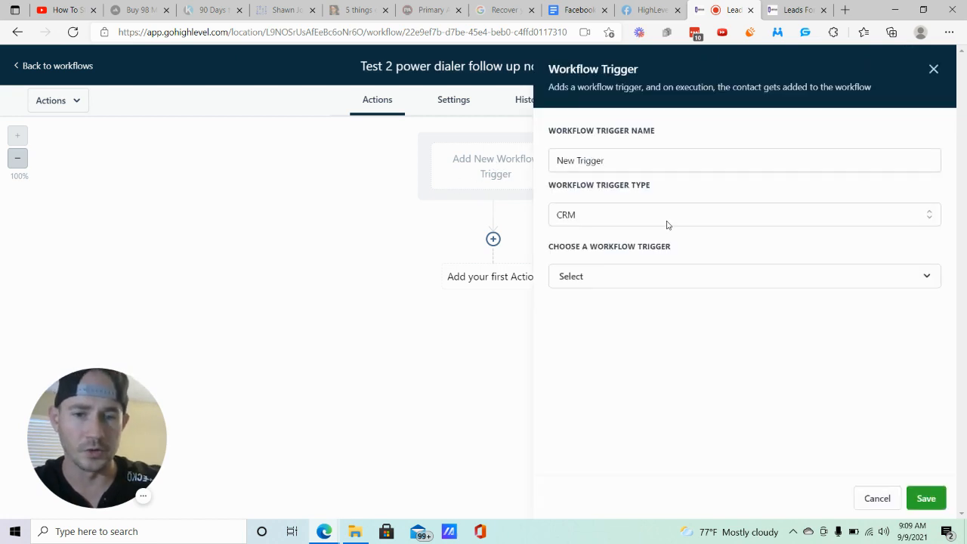
pyautogui.click(647, 285)
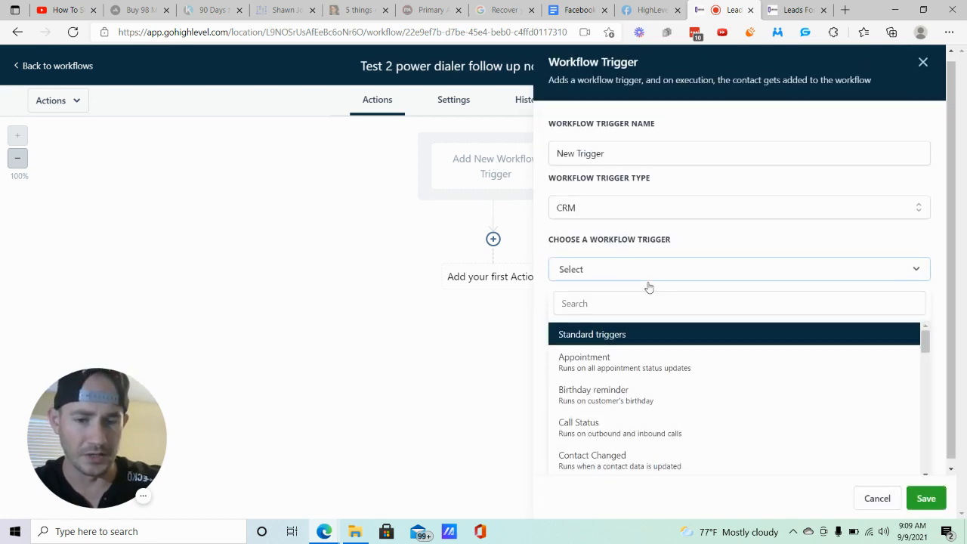
pyautogui.click(585, 414)
# - Add a Call Direction filter to the trigger and set it to Outgoing
pyautogui.click(587, 321)
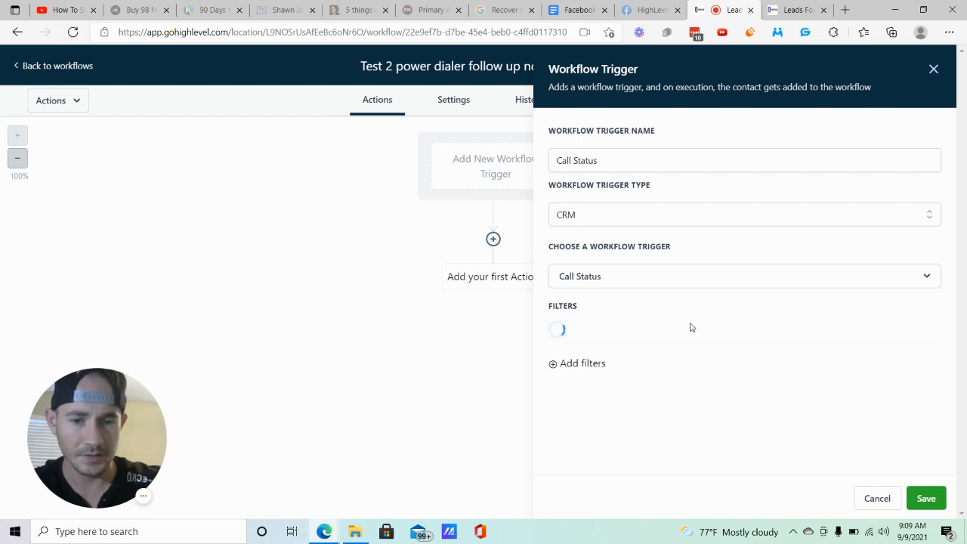
pyautogui.click(610, 332)
pyautogui.scroll(-1, 622, 343)
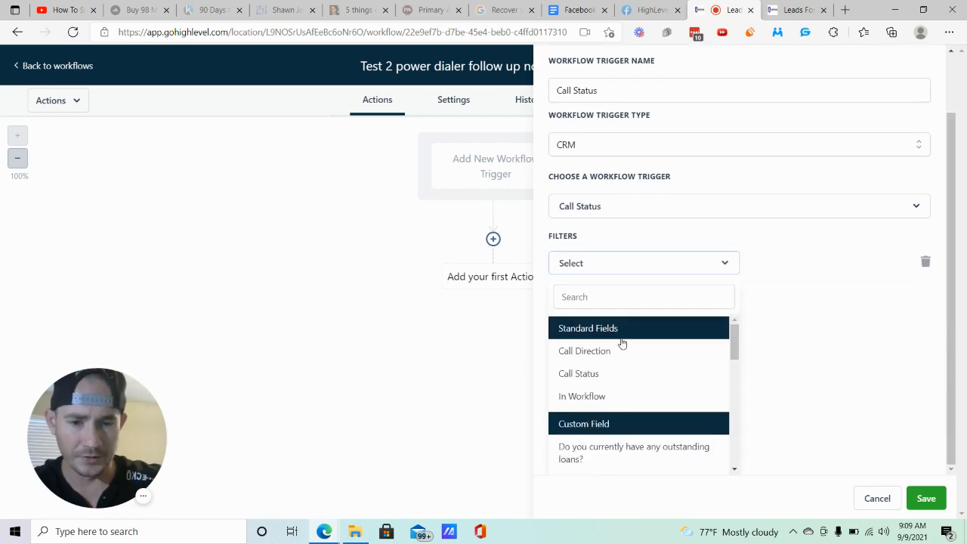
pyautogui.click(604, 352)
pyautogui.click(828, 340)
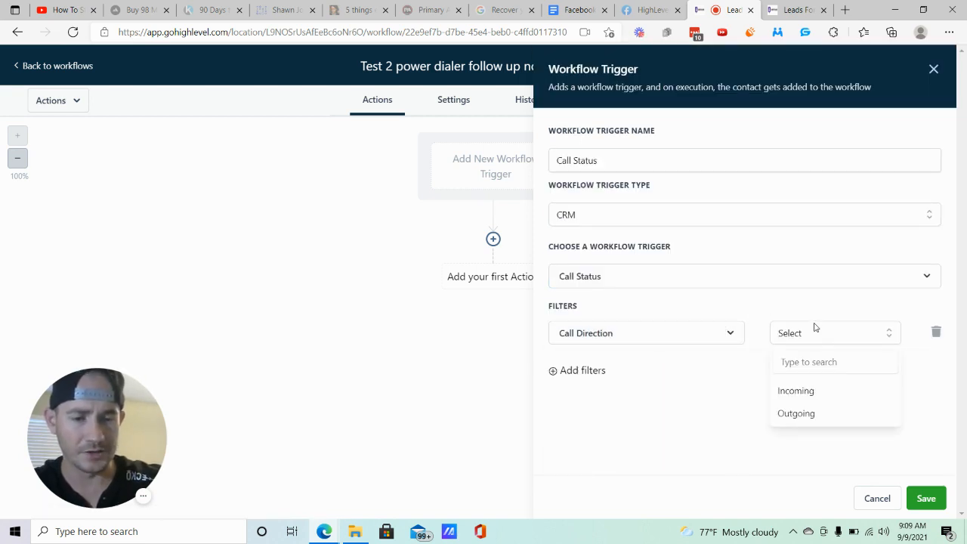
pyautogui.click(797, 414)
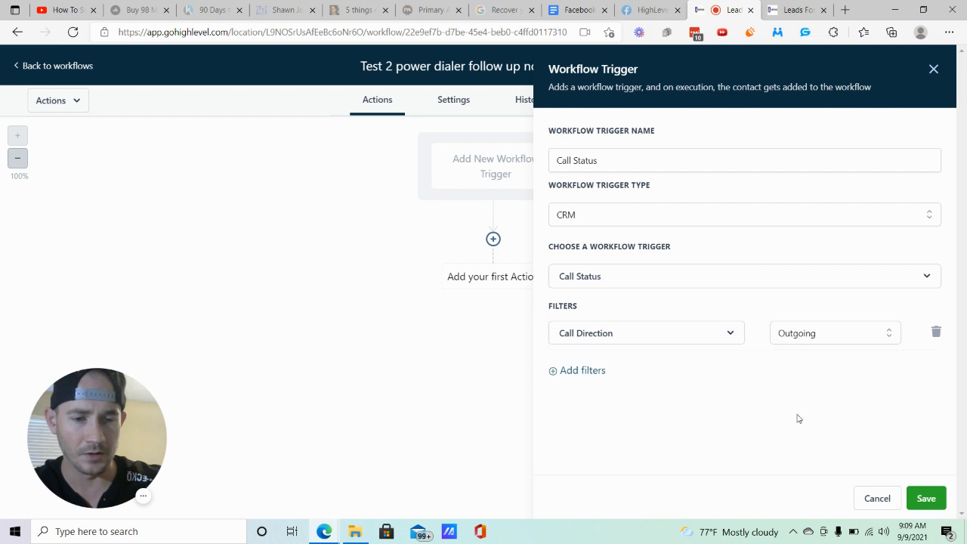
# - Add a second trigger filter, In Workflow, and set it to the Power Dialer workflow
pyautogui.click(584, 371)
pyautogui.click(676, 369)
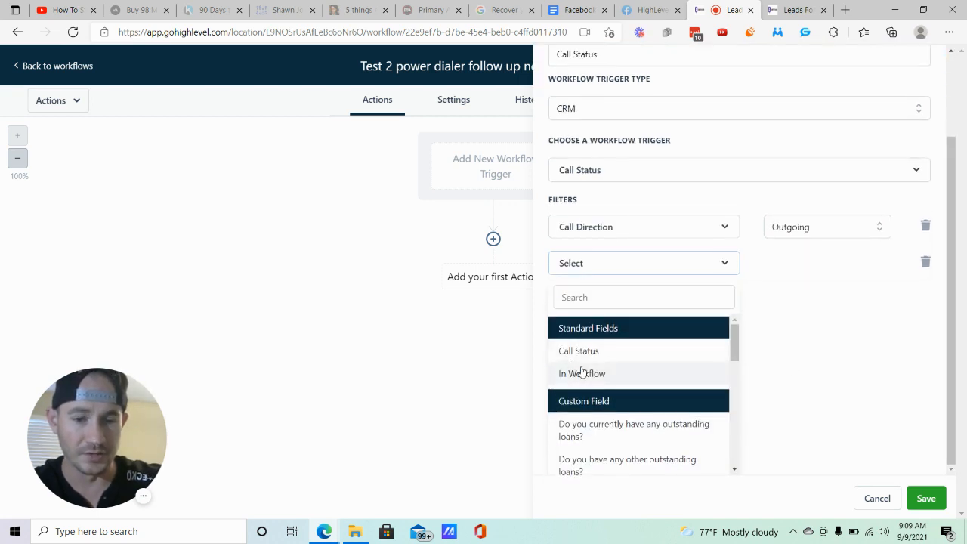
pyautogui.click(581, 373)
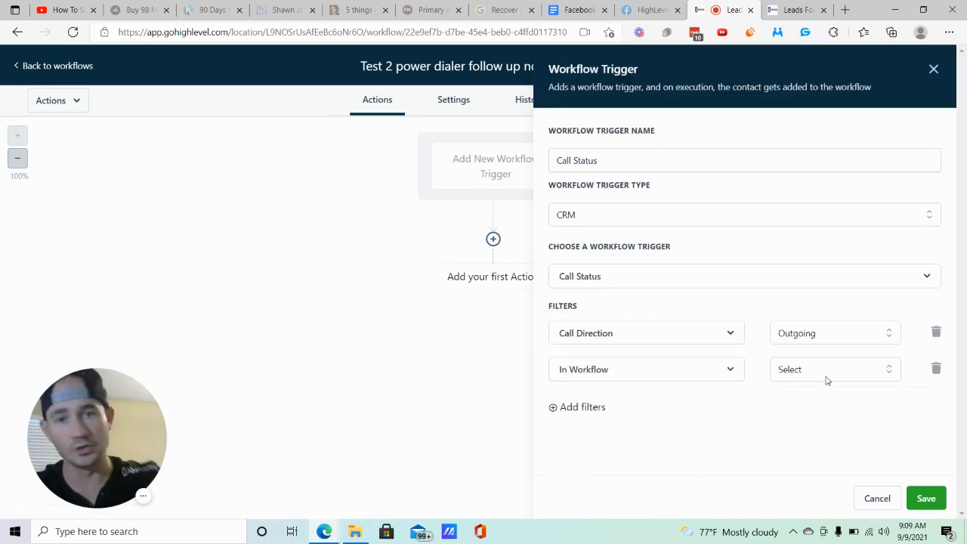
pyautogui.click(863, 369)
pyautogui.scroll(-1, 816, 427)
pyautogui.scroll(-2, 727, 428)
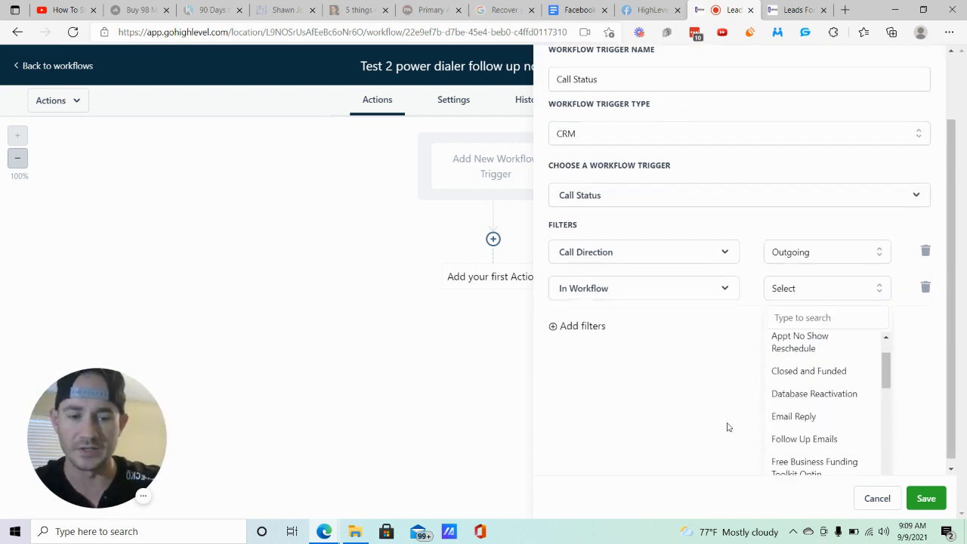
pyautogui.scroll(-5, 821, 388)
pyautogui.click(795, 410)
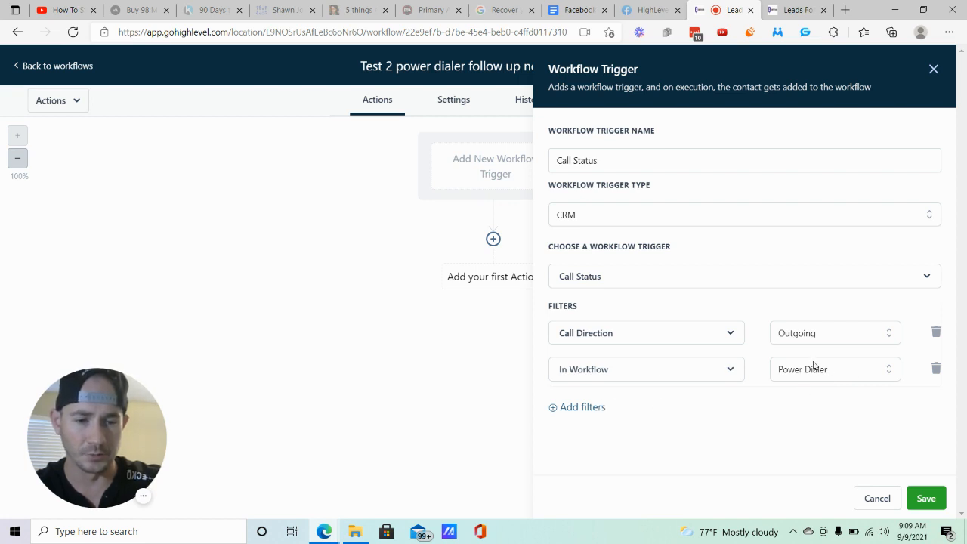
# - Add a third filter to the trigger and choose Call Status as its field
pyautogui.click(601, 409)
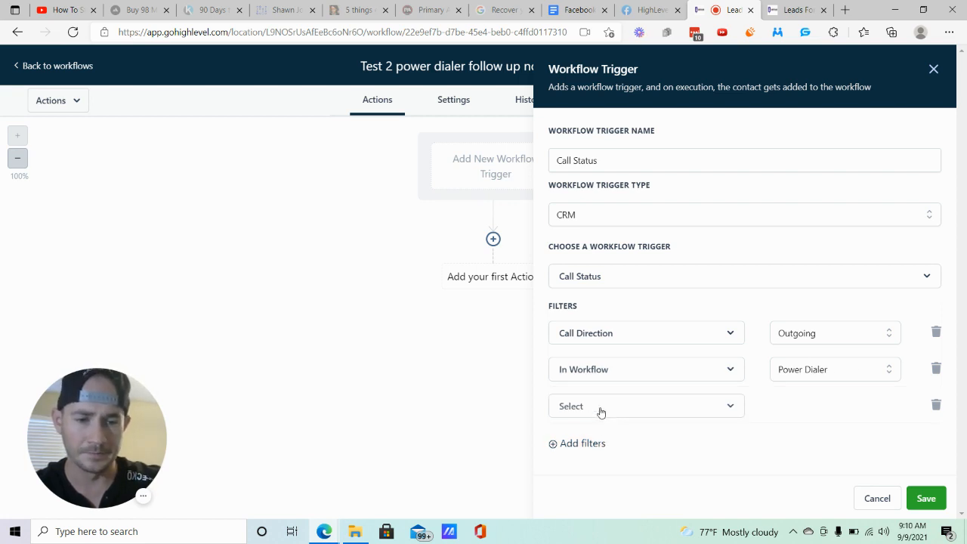
pyautogui.click(611, 407)
pyautogui.scroll(-1, 723, 395)
pyautogui.scroll(-1, 722, 395)
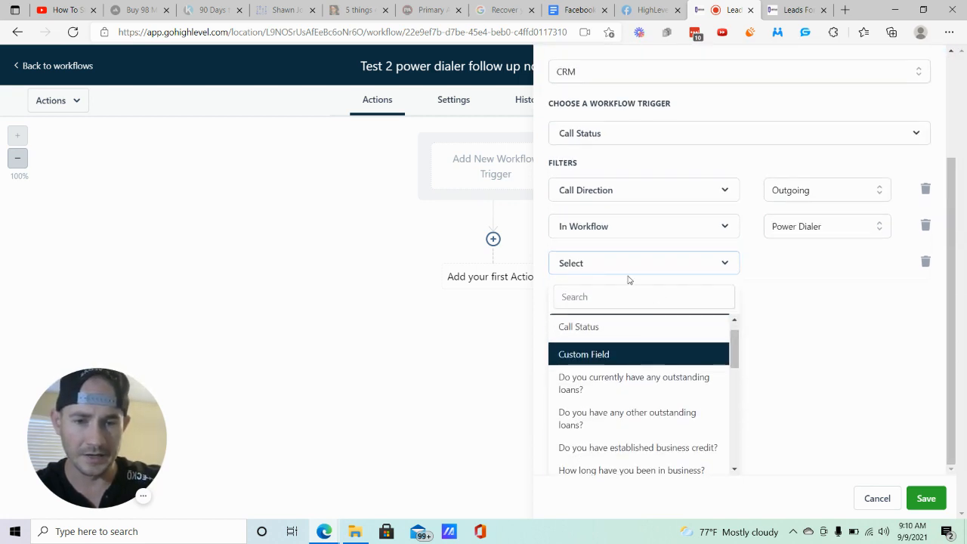
pyautogui.scroll(1, 611, 332)
pyautogui.click(587, 352)
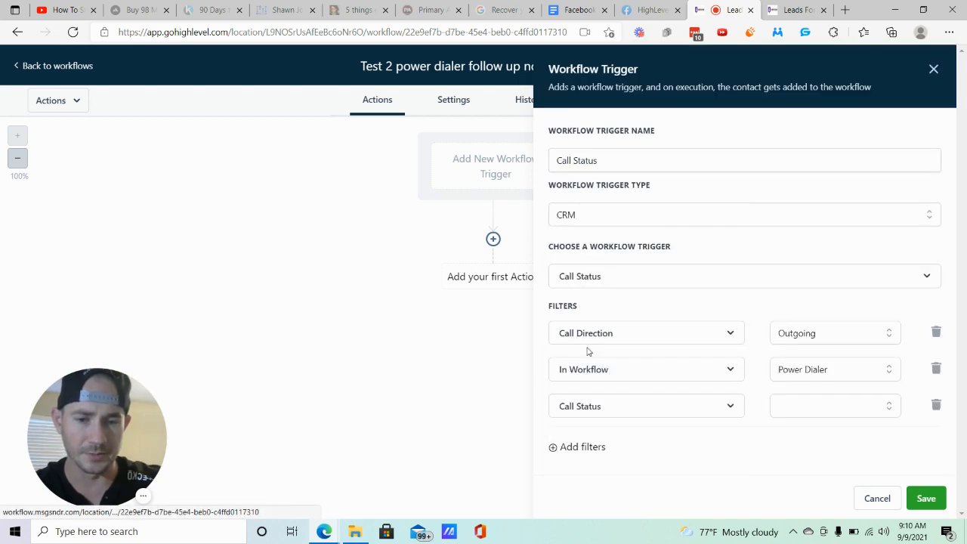
# - Set the Call Status filter to busy, no-answer and voicemail, and save the workflow trigger
pyautogui.click(831, 410)
pyautogui.scroll(-1, 725, 416)
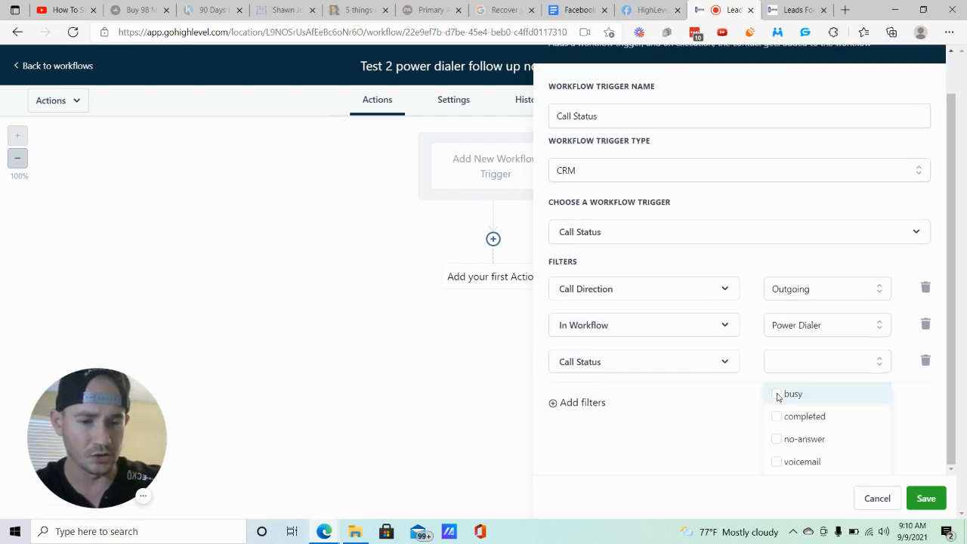
pyautogui.click(776, 394)
pyautogui.click(776, 441)
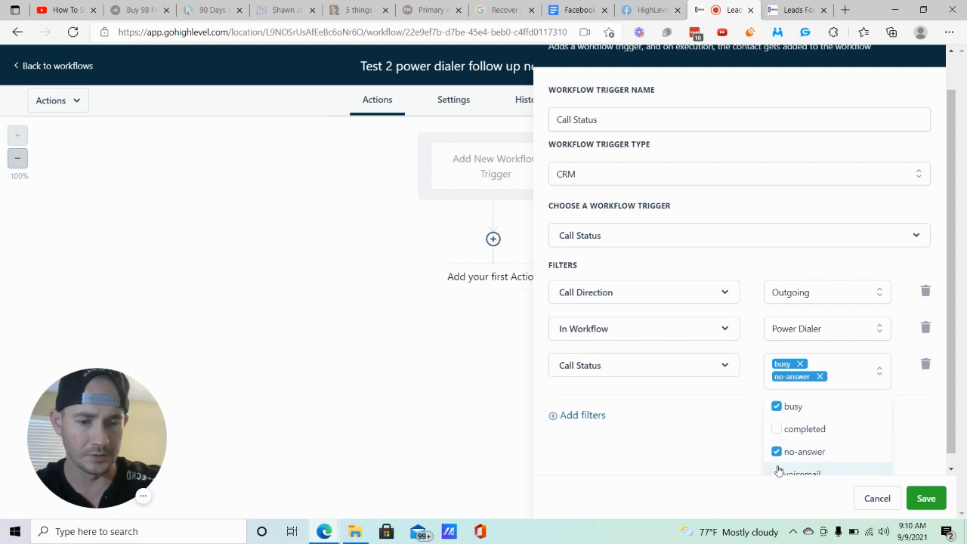
pyautogui.click(777, 463)
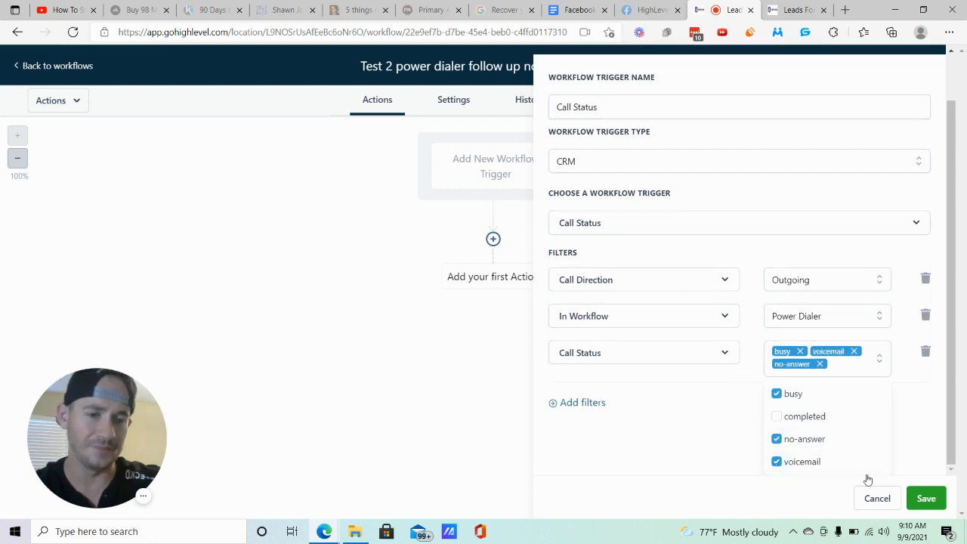
pyautogui.click(926, 498)
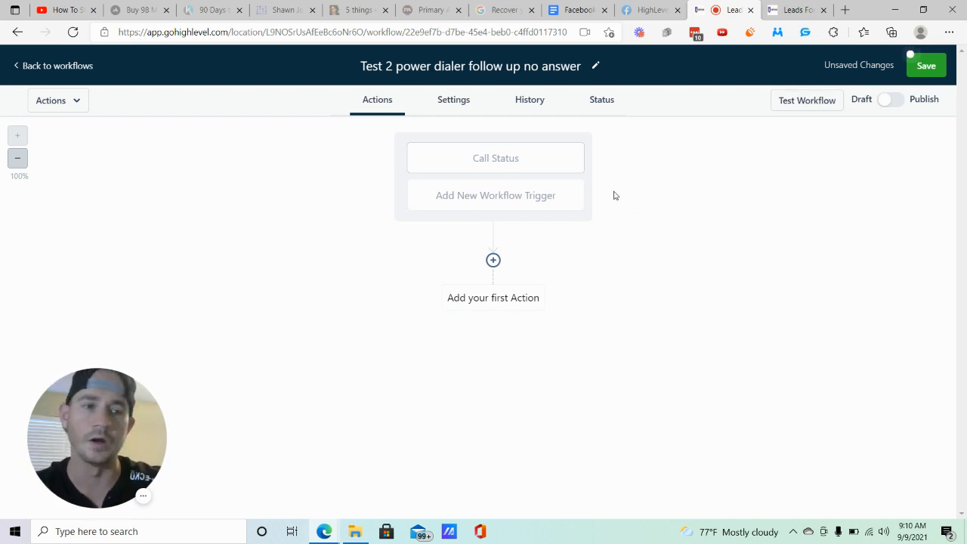
# - Add a Wait action named "Wait 1 minute" as the first action, set its time to 1 minute, and save it
pyautogui.click(493, 262)
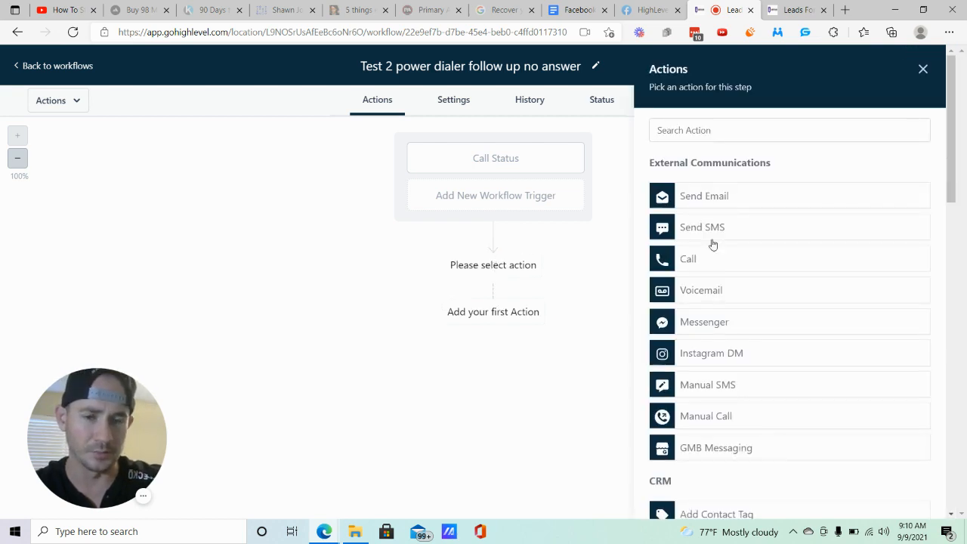
pyautogui.scroll(-12, 764, 253)
pyautogui.click(691, 444)
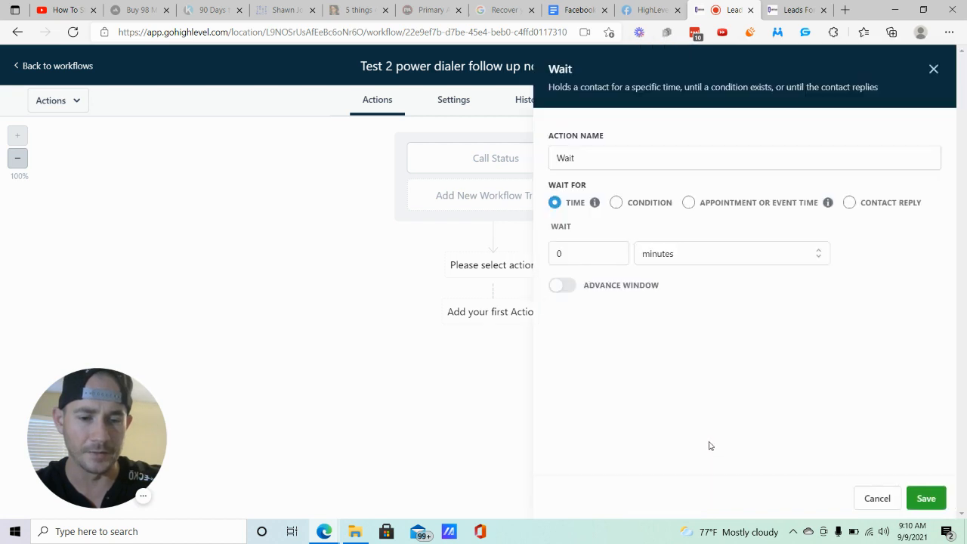
pyautogui.click(630, 157)
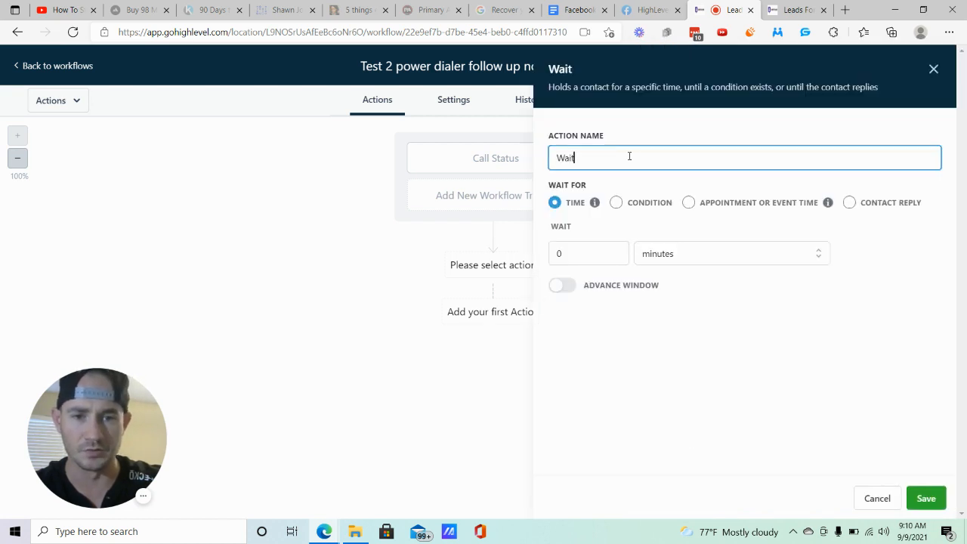
pyautogui.write('1 minute')
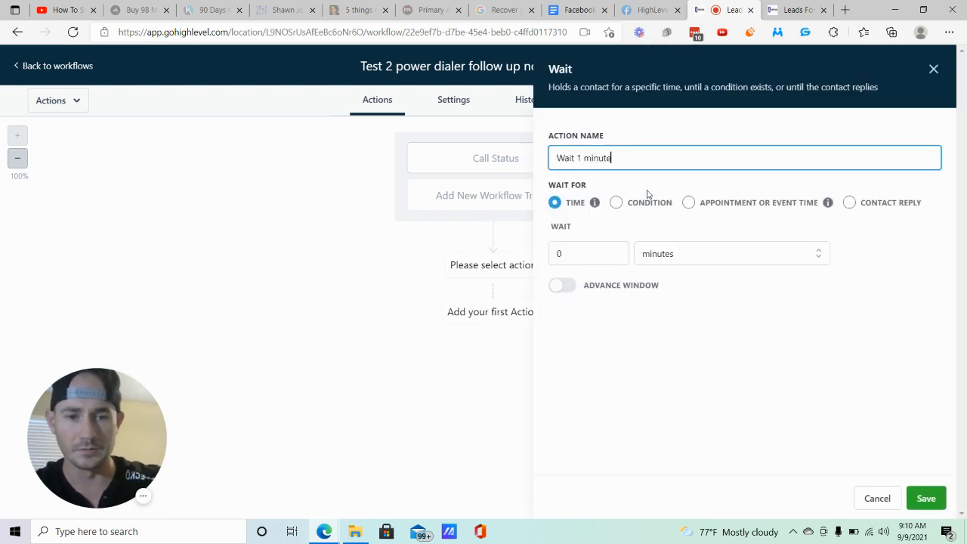
pyautogui.click(591, 247)
pyautogui.write('1')
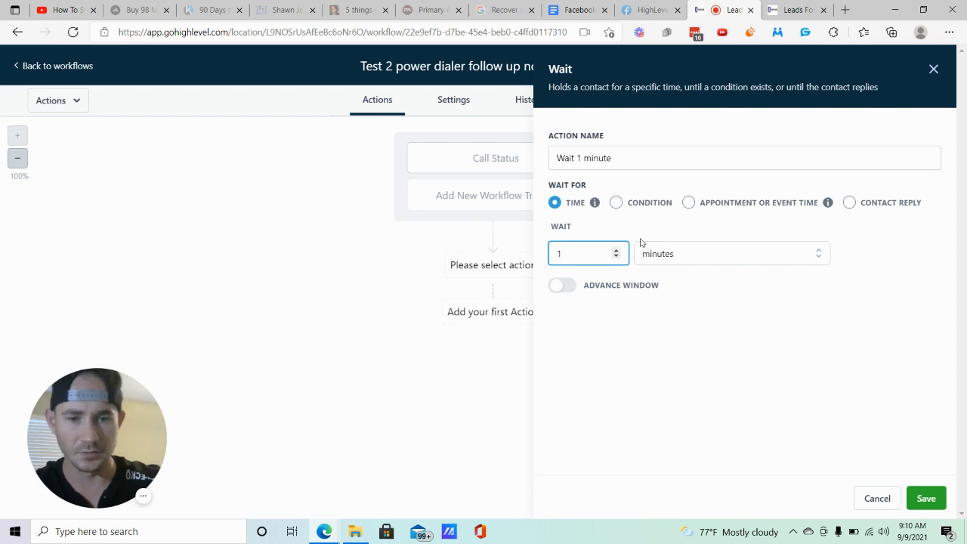
pyautogui.click(926, 497)
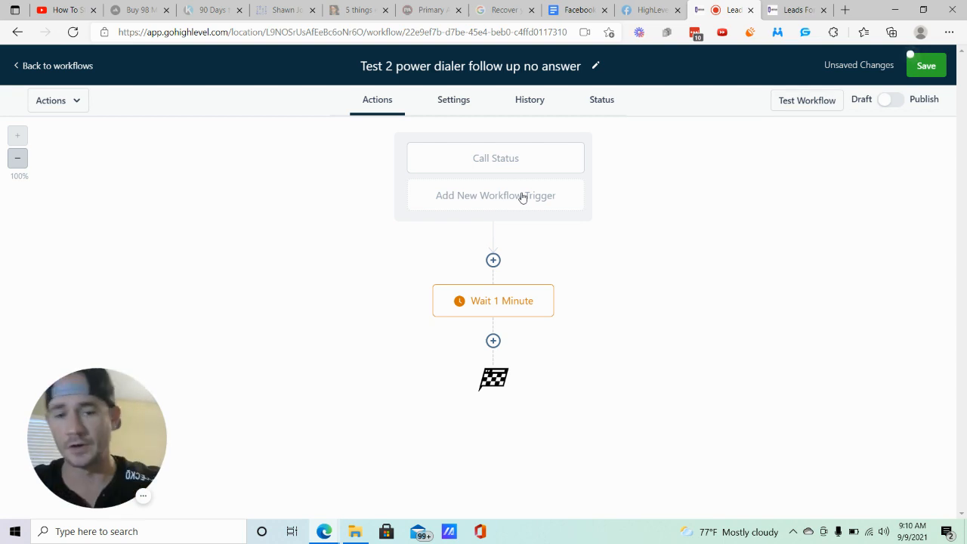
# - Add an Add/Update Opportunity action after the wait, set to the Power Dialer pipeline and the No Answer stage, and save it
pyautogui.click(493, 341)
pyautogui.scroll(-2, 812, 265)
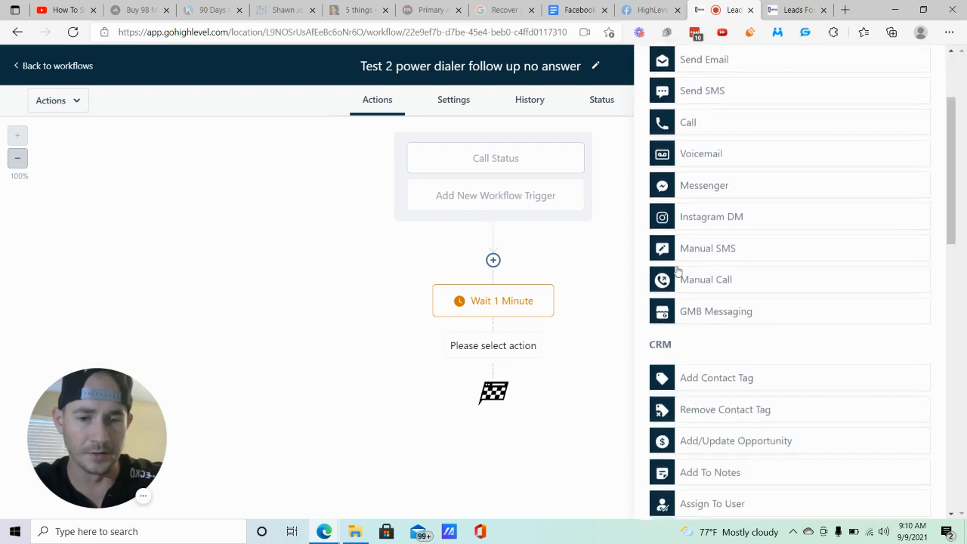
pyautogui.scroll(-2, 750, 291)
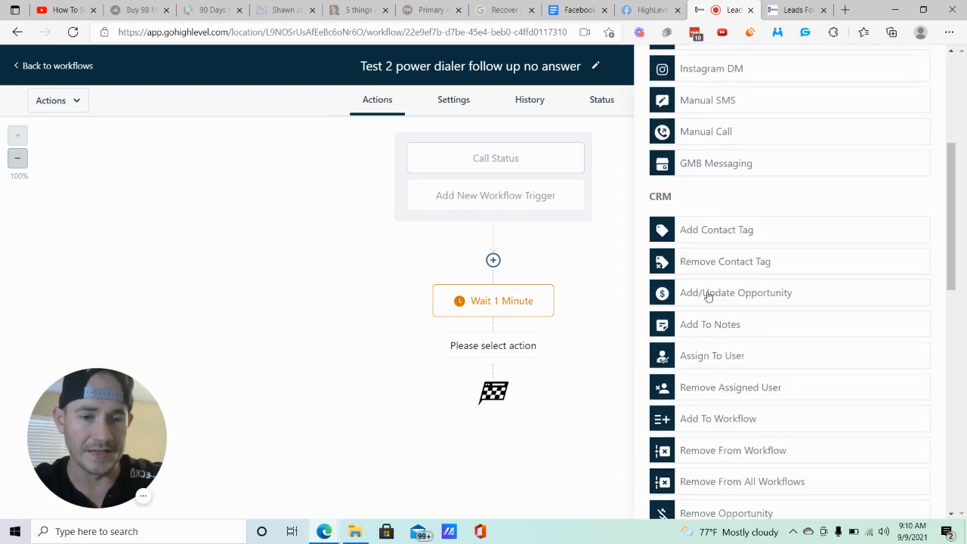
pyautogui.click(751, 294)
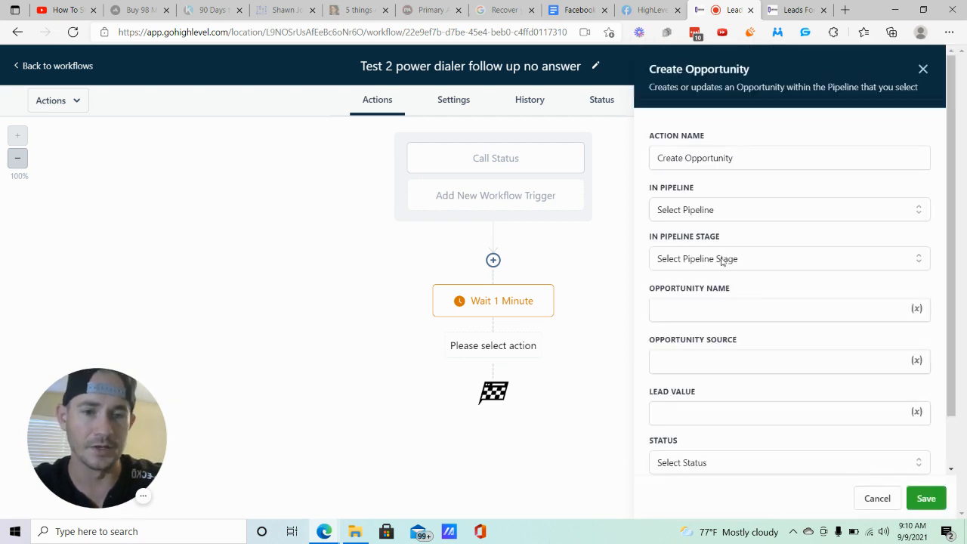
pyautogui.click(722, 215)
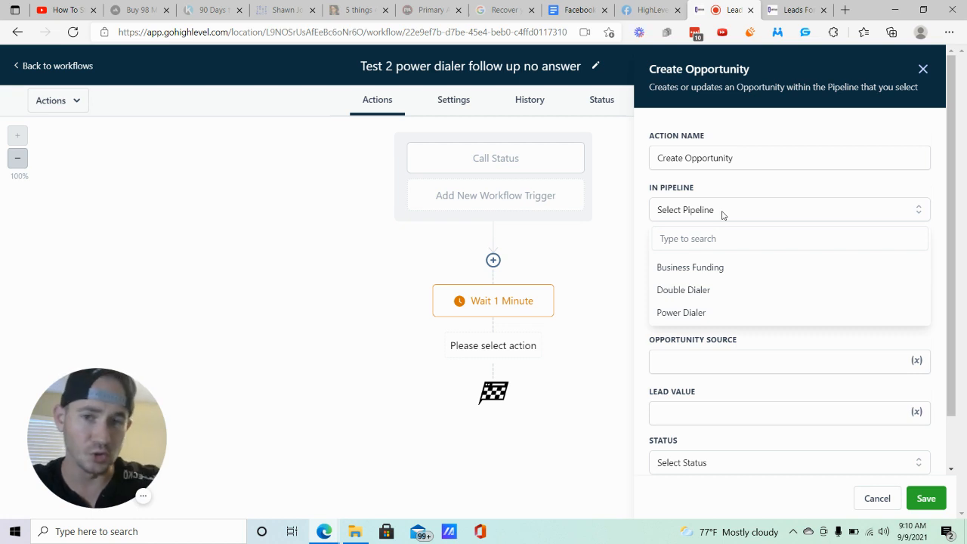
pyautogui.click(682, 312)
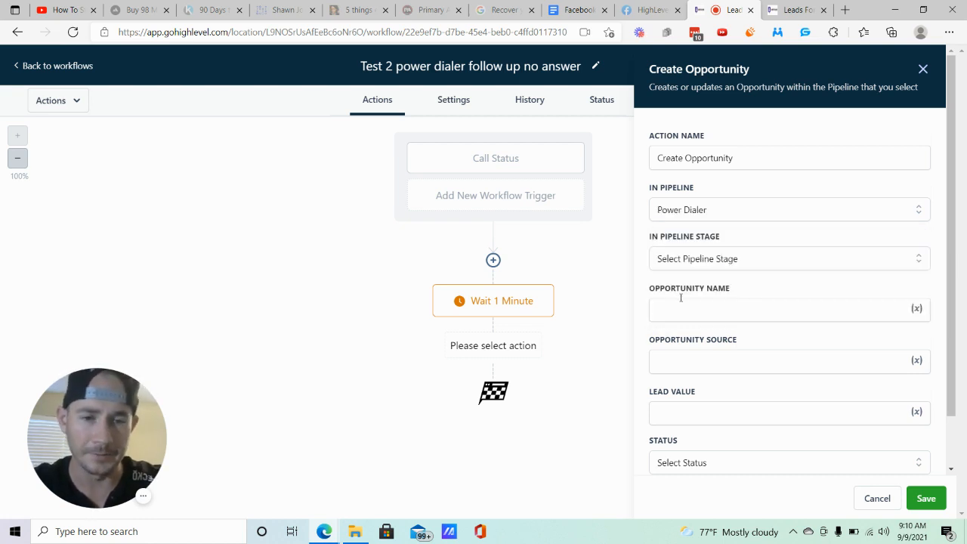
pyautogui.click(766, 262)
pyautogui.click(675, 315)
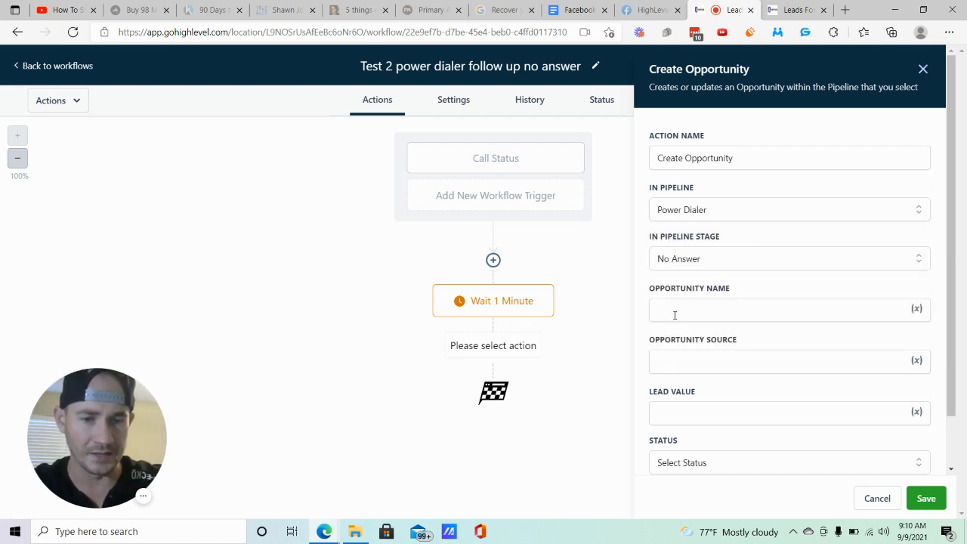
pyautogui.click(925, 497)
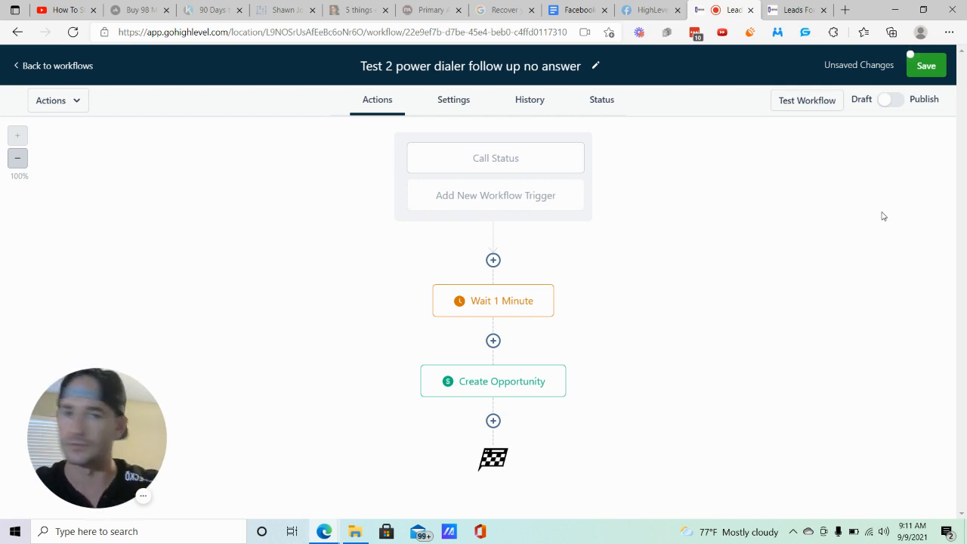
# - Add a Send Email action after the opportunity and enter the sender's first name followed by "- Leads For Locals" as the From Name
pyautogui.click(492, 420)
pyautogui.click(708, 196)
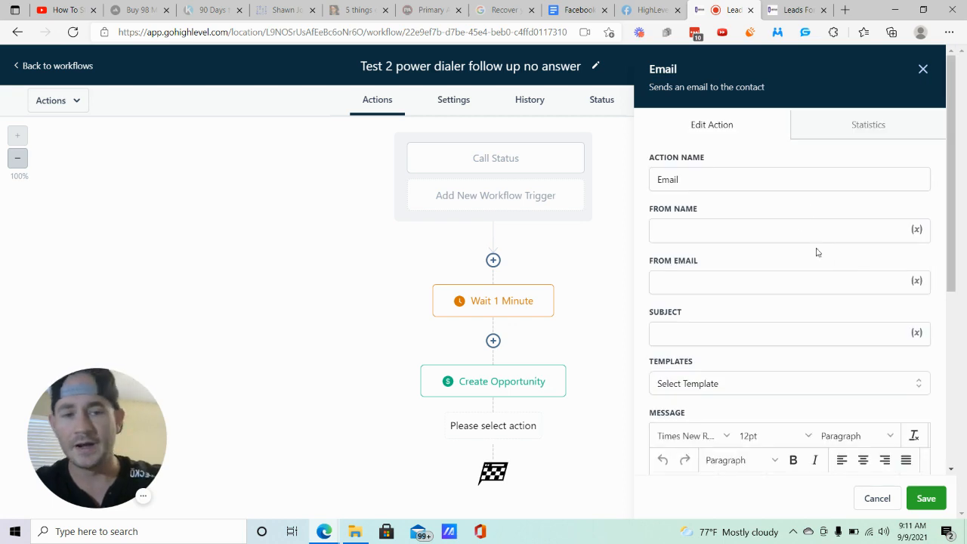
pyautogui.scroll(-1, 820, 270)
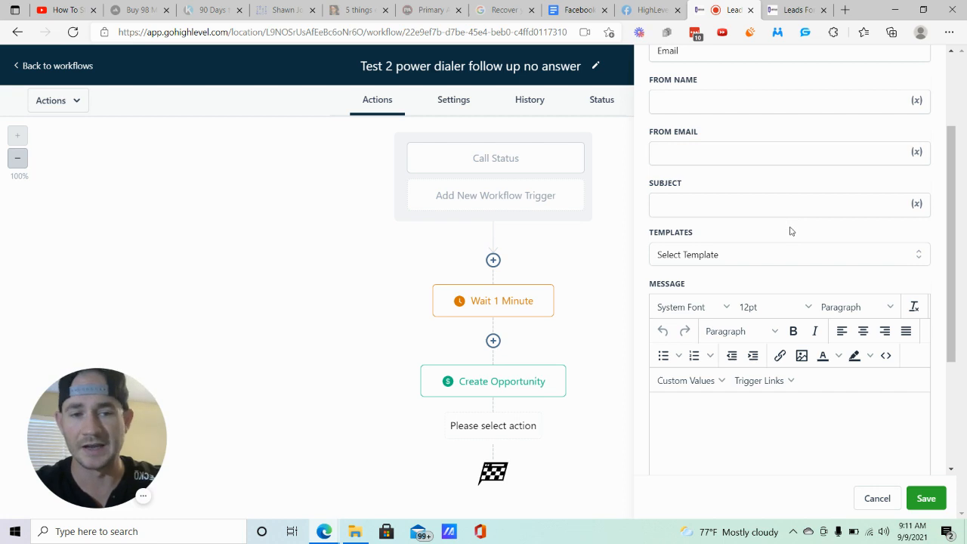
pyautogui.scroll(3, 790, 231)
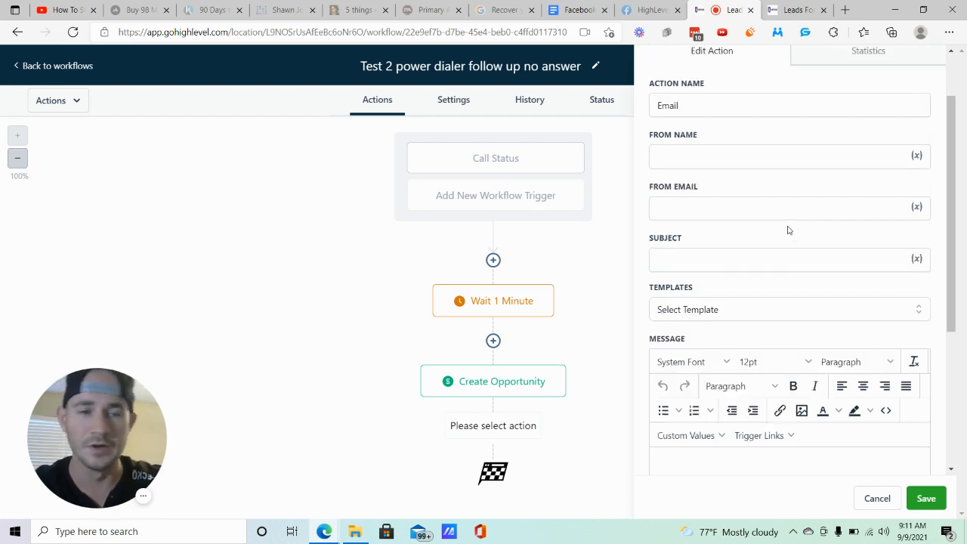
pyautogui.click(733, 231)
pyautogui.write('Ma')
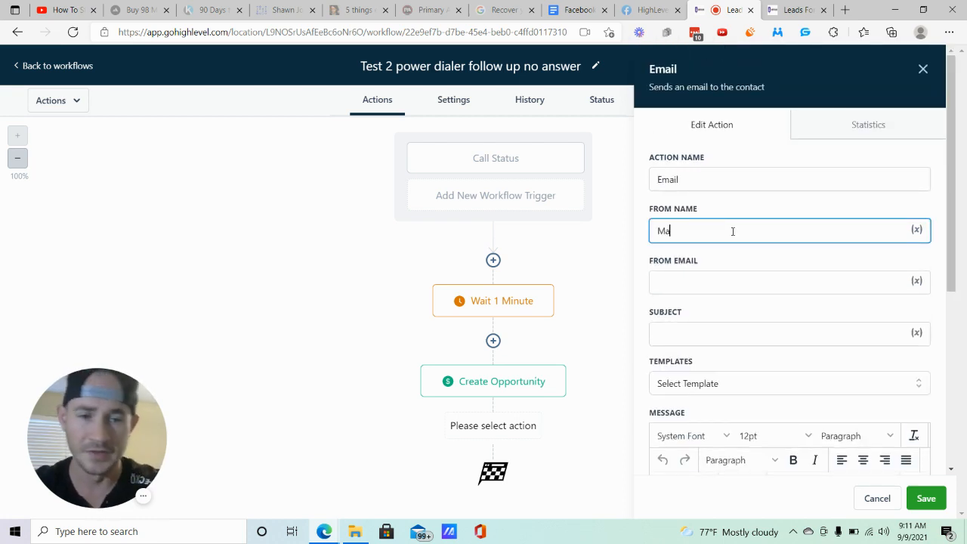
pyautogui.write('tt - ')
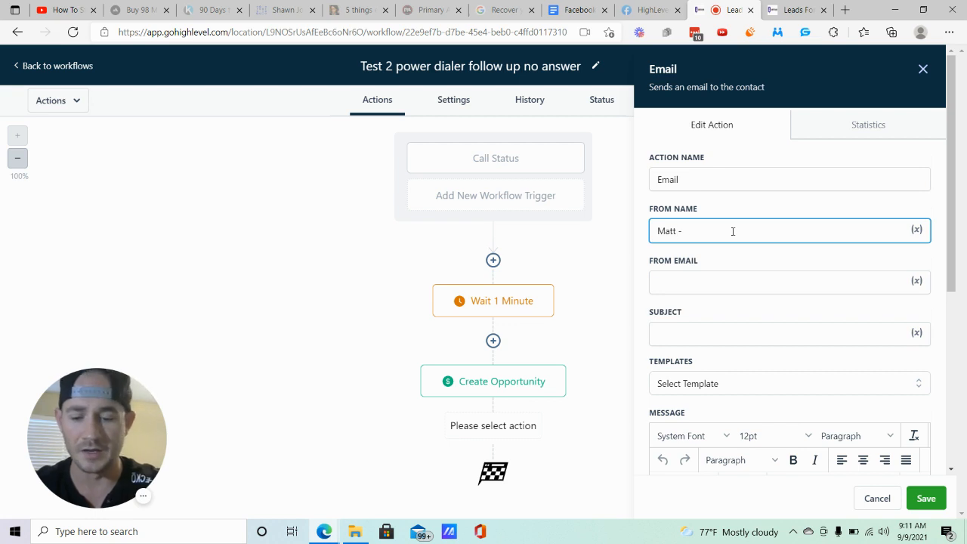
pyautogui.write('Leads For Locals')
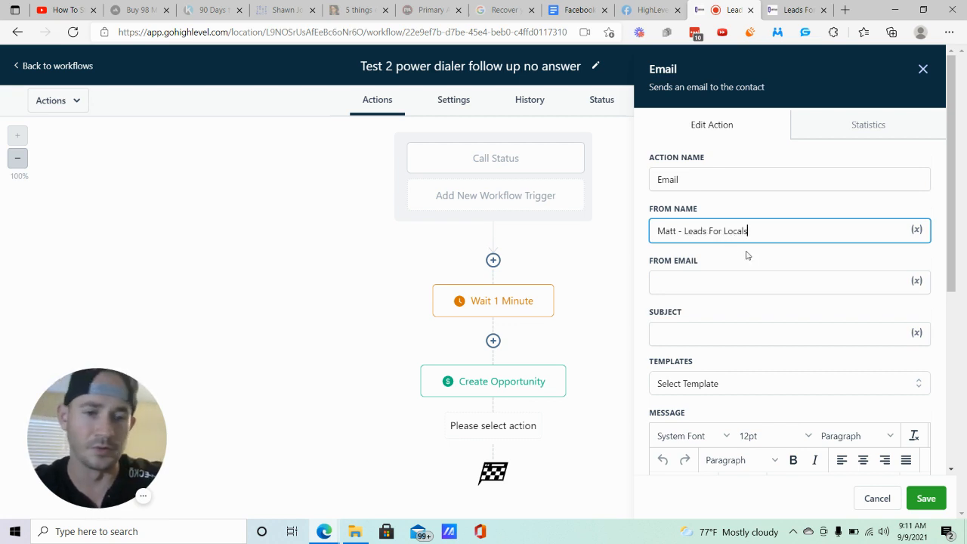
# - Fill in the email action's From Email with a test sender address
pyautogui.click(746, 254)
pyautogui.scroll(-1, 746, 255)
pyautogui.click(712, 217)
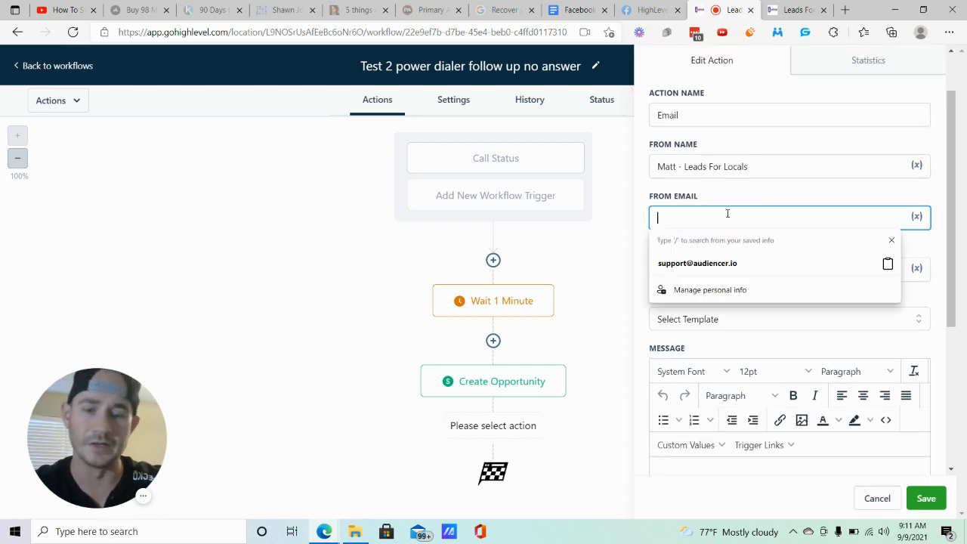
pyautogui.write('test@')
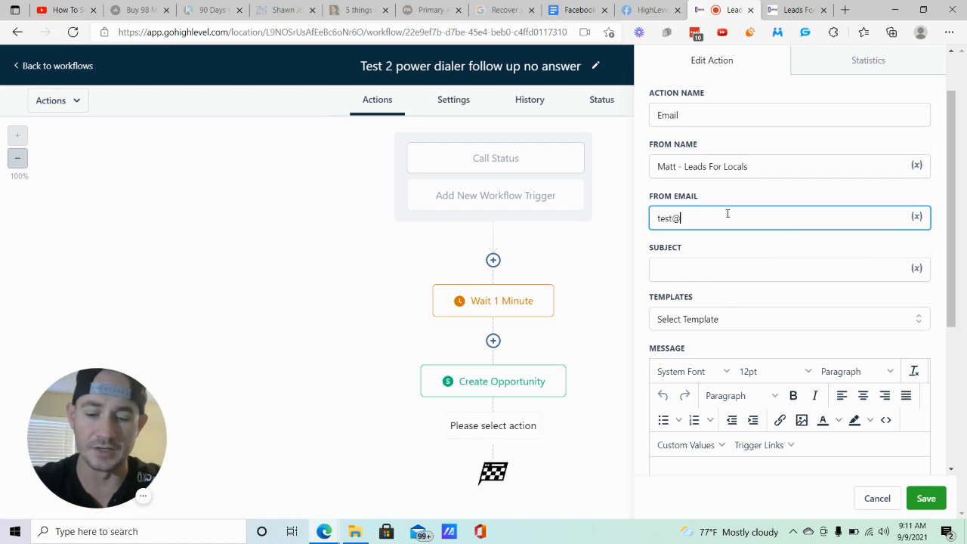
pyautogui.write('test.com')
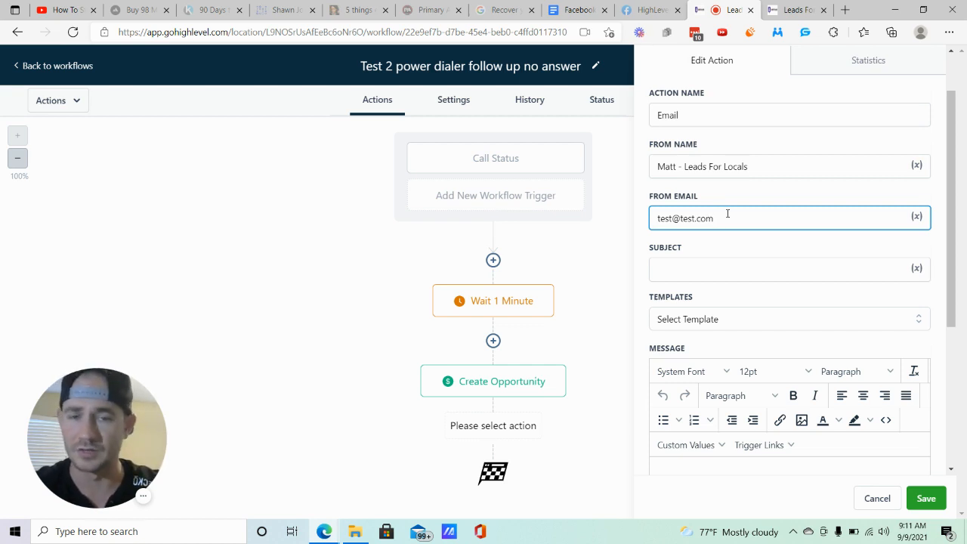
pyautogui.click(754, 243)
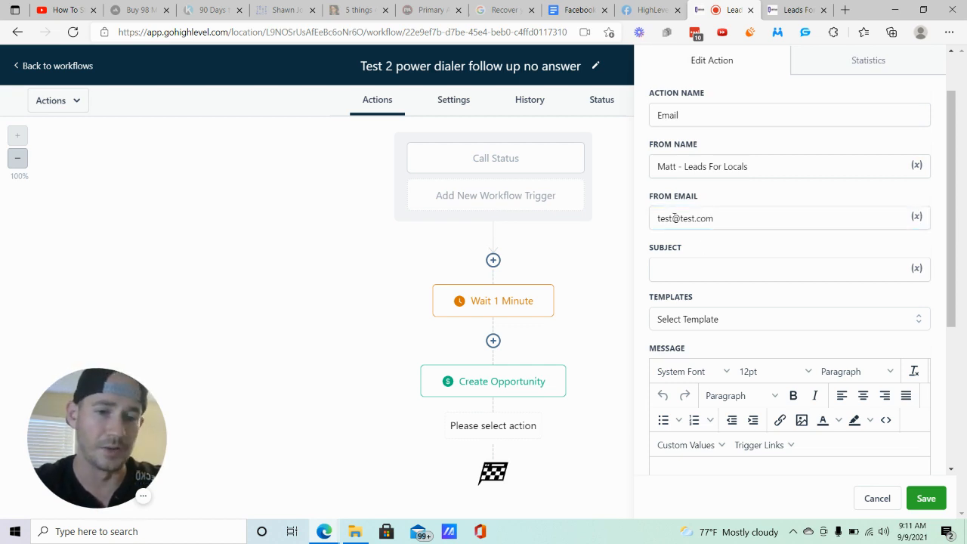
# - Try "Fwd:" and "RE:" as prefixes for the email's subject line
pyautogui.click(721, 269)
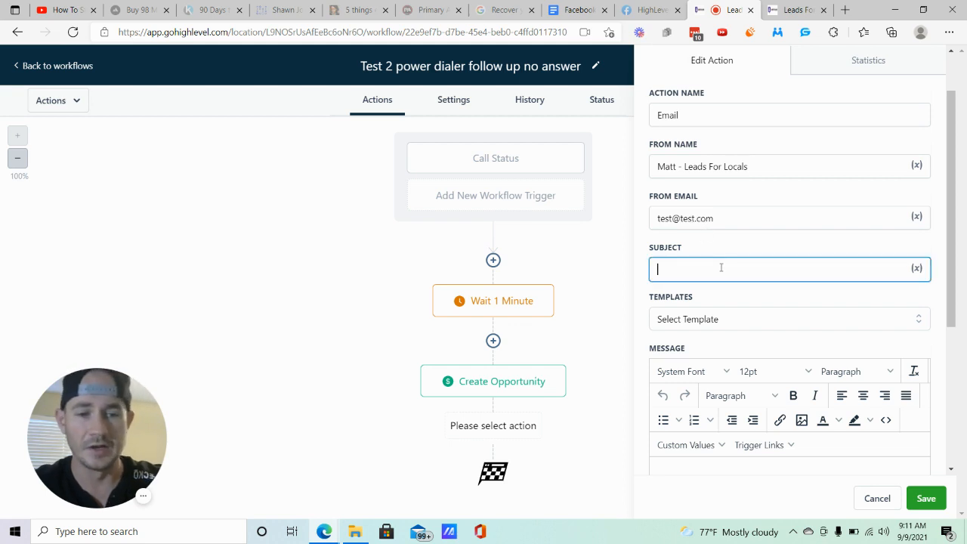
pyautogui.write('Fwd')
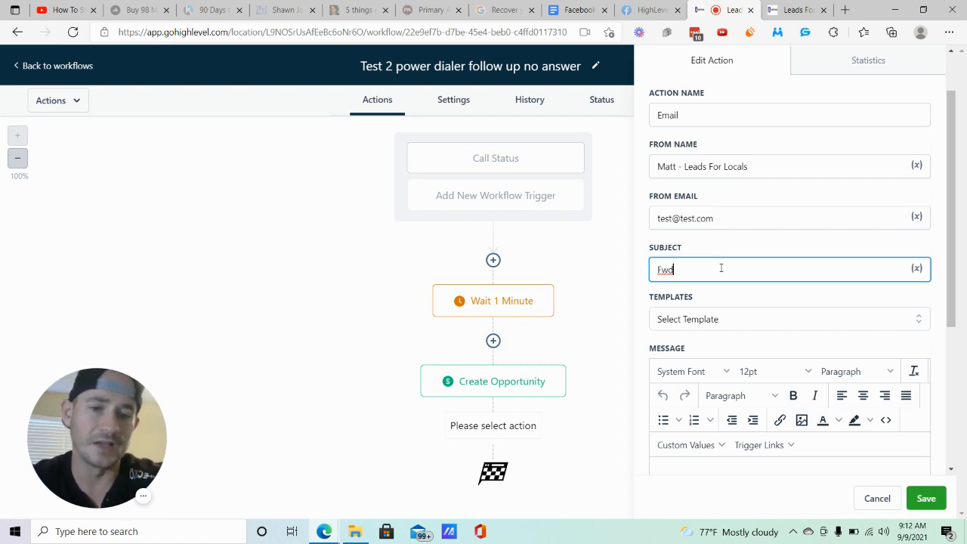
pyautogui.write(':')
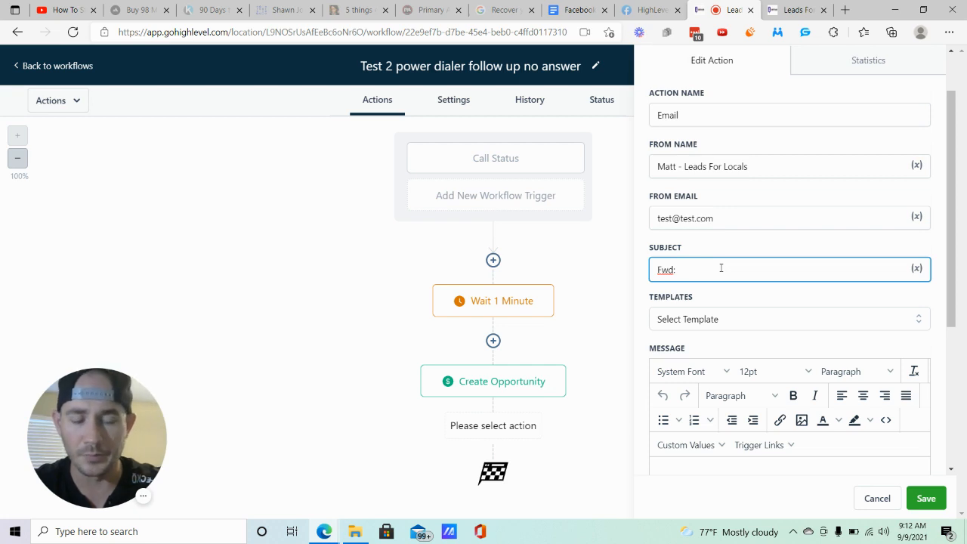
pyautogui.press('BackSpace')
pyautogui.press('BackSpace')
pyautogui.press('BackSpace')
pyautogui.write('RE:')
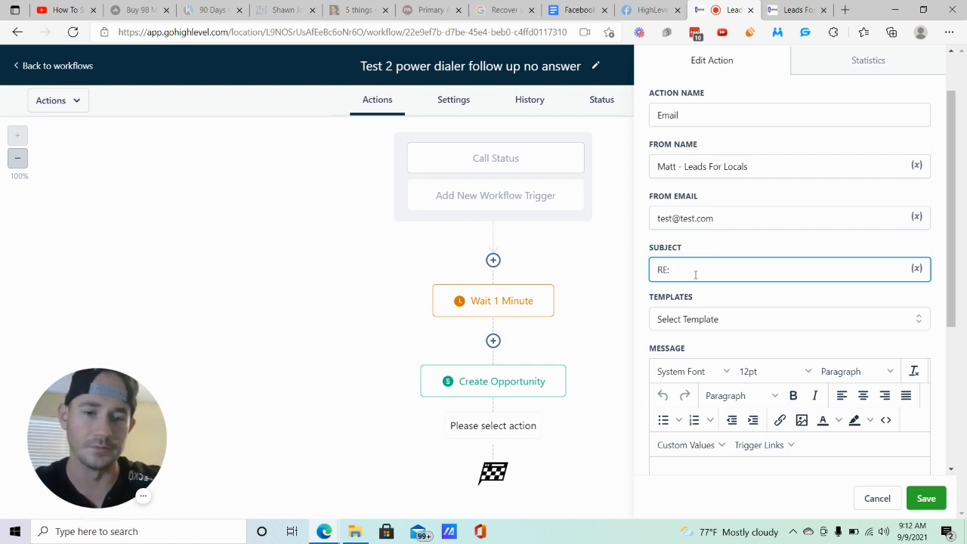
# - Set the email action's subject line to "Fwd: Tried to call you..."
pyautogui.tripleClick(695, 275)
pyautogui.write('Fwd')
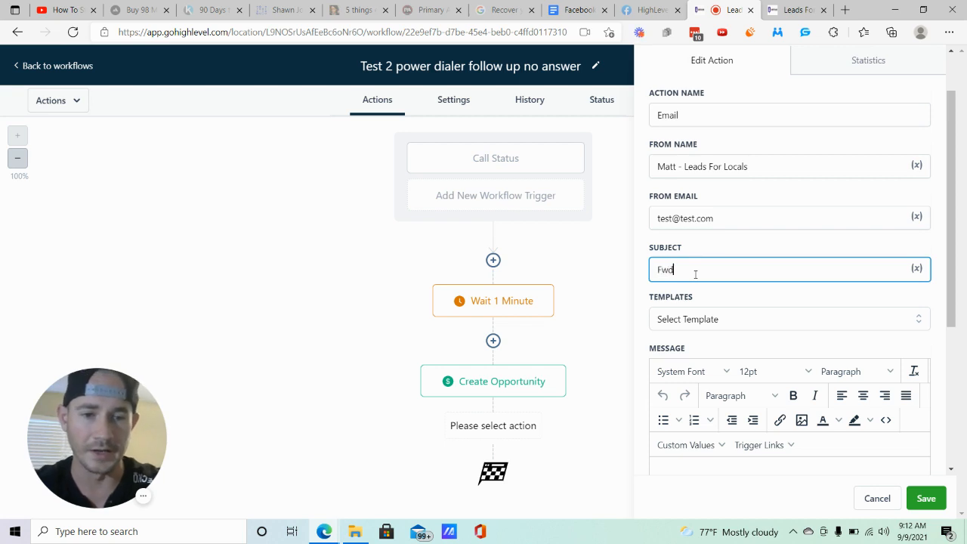
pyautogui.write(': Tried to')
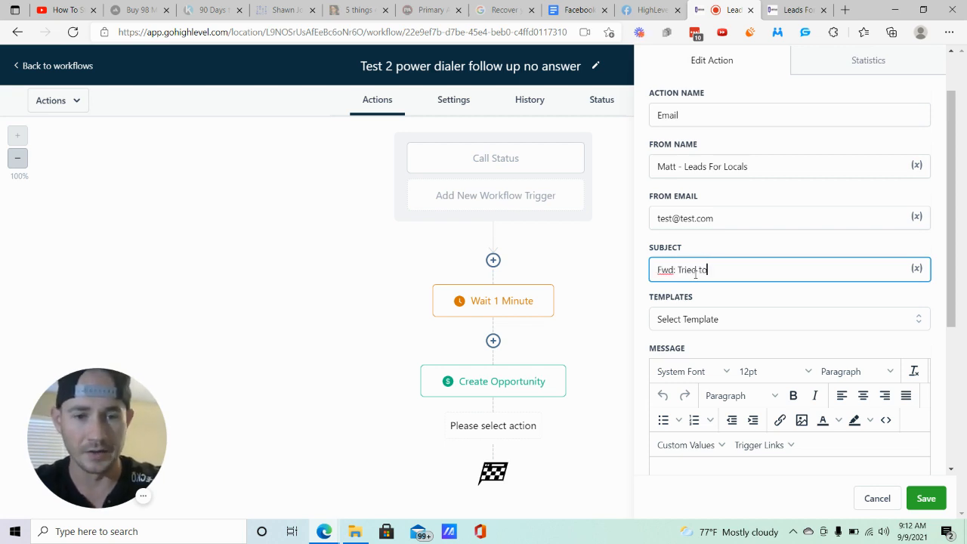
pyautogui.write(' call you...')
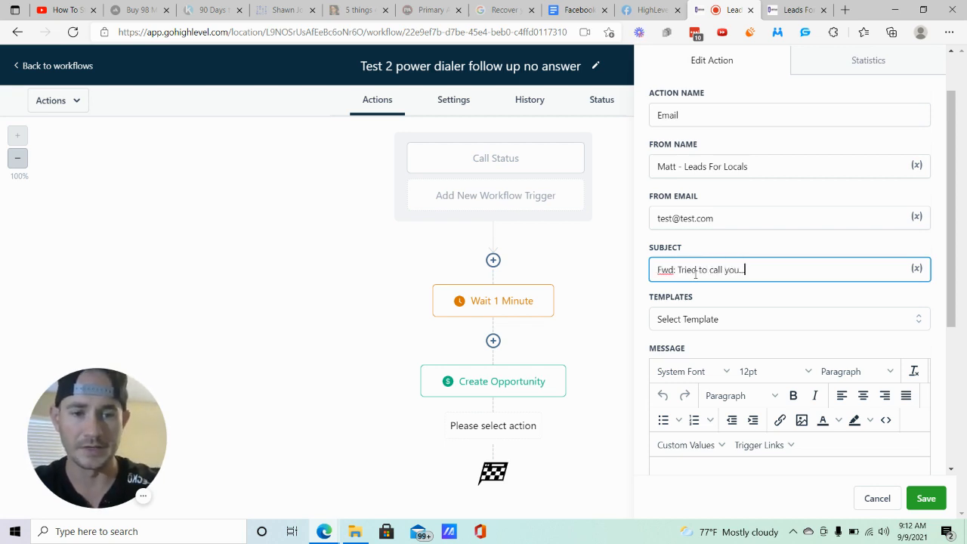
# - Start the email message with "Hey", the contact's First Name custom value and a dash
pyautogui.scroll(-1, 752, 275)
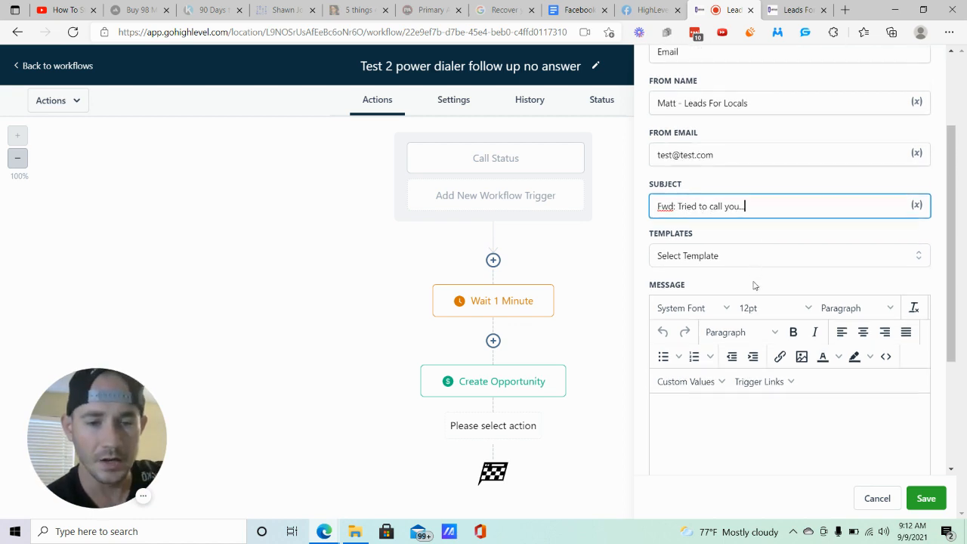
pyautogui.click(705, 407)
pyautogui.scroll(-3, 710, 408)
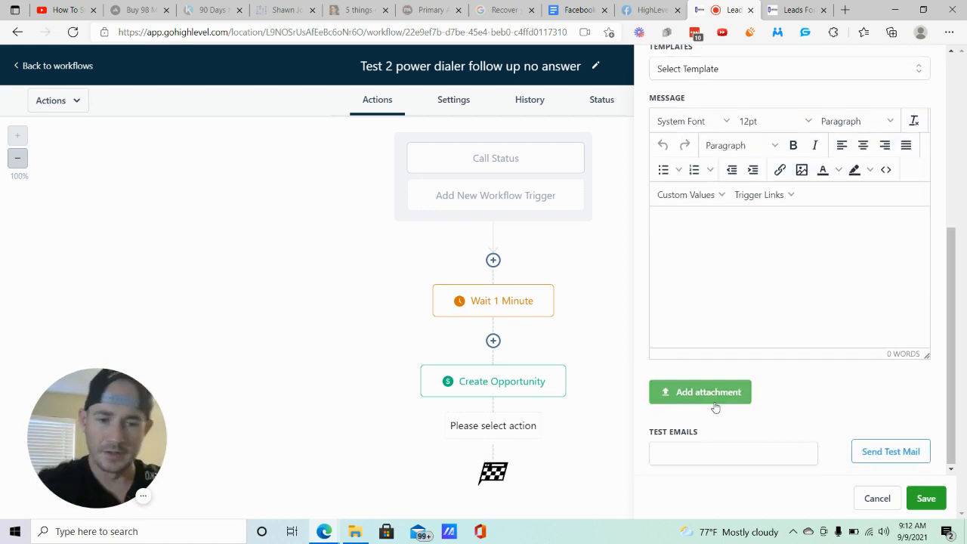
pyautogui.write('Hey')
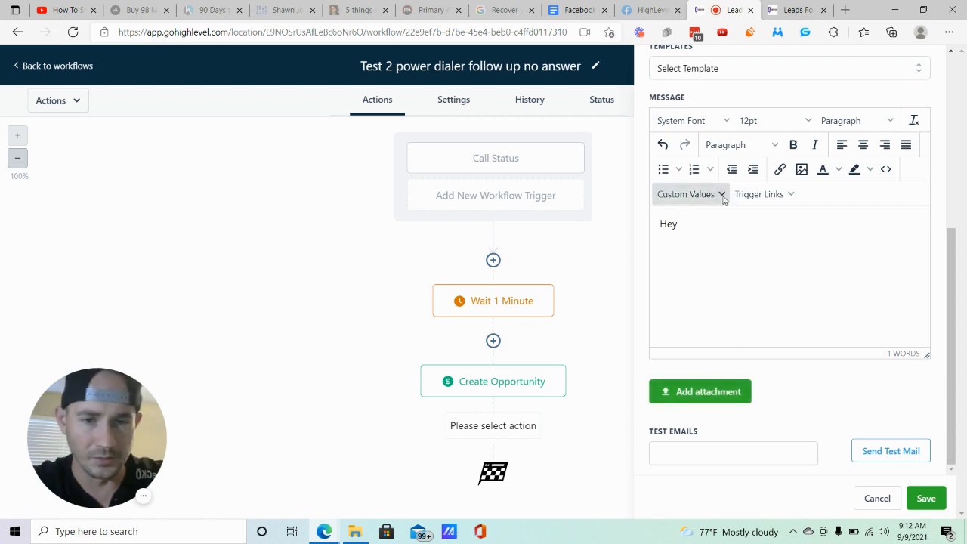
pyautogui.click(720, 196)
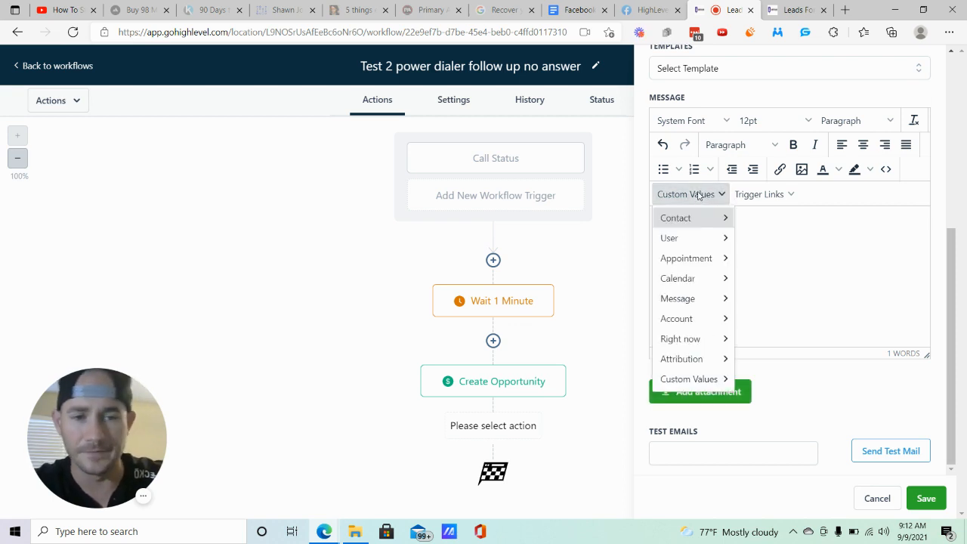
pyautogui.moveTo(685, 217)
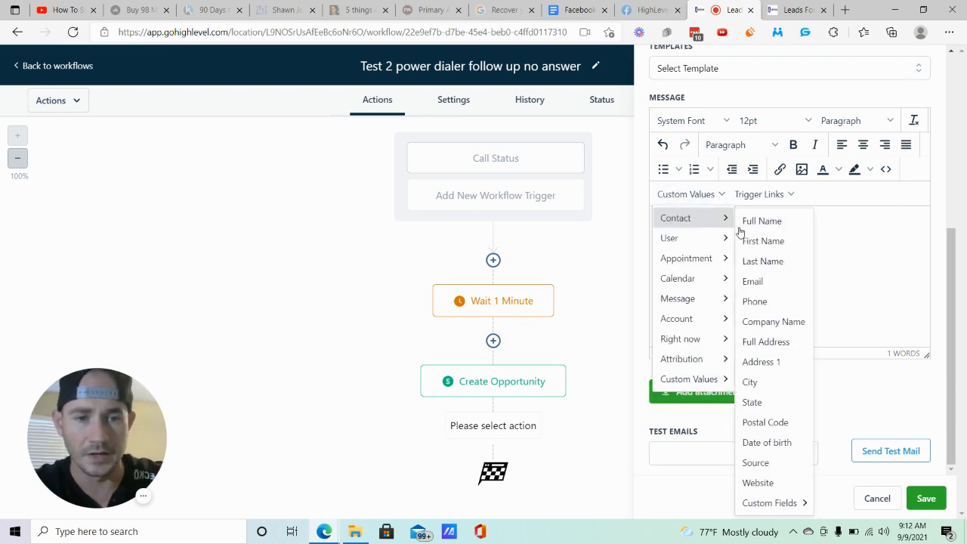
pyautogui.click(781, 252)
pyautogui.write('- ')
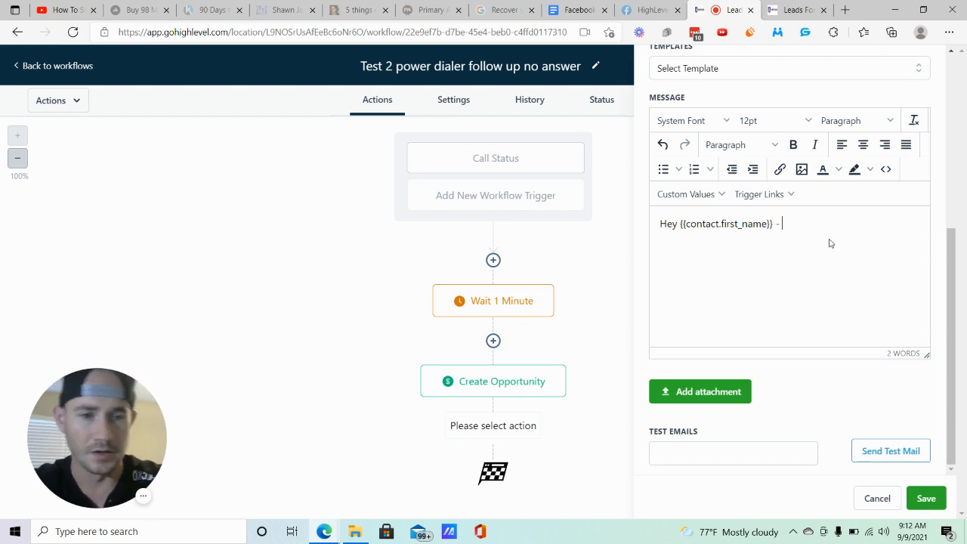
pyautogui.write('this is Matt f')
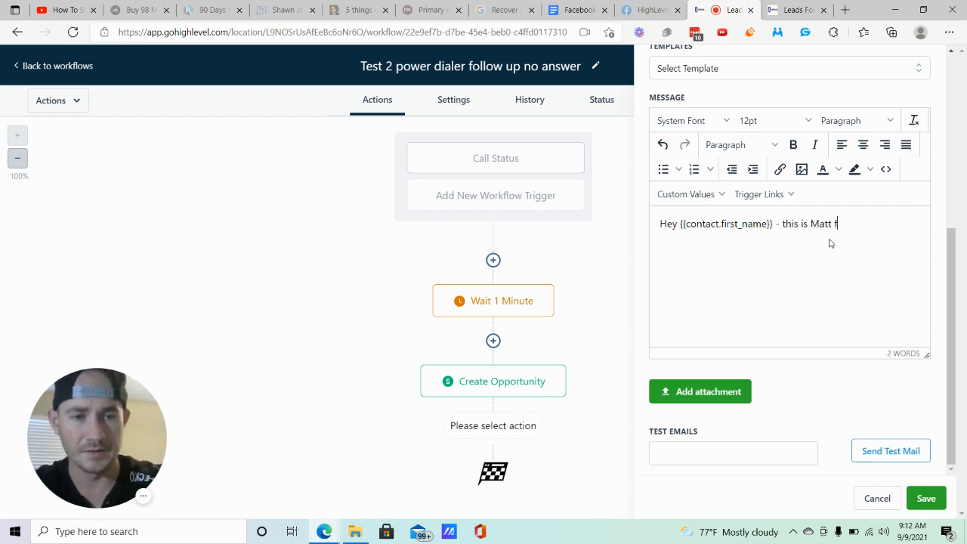
pyautogui.write('rom Leads For Loca.s')
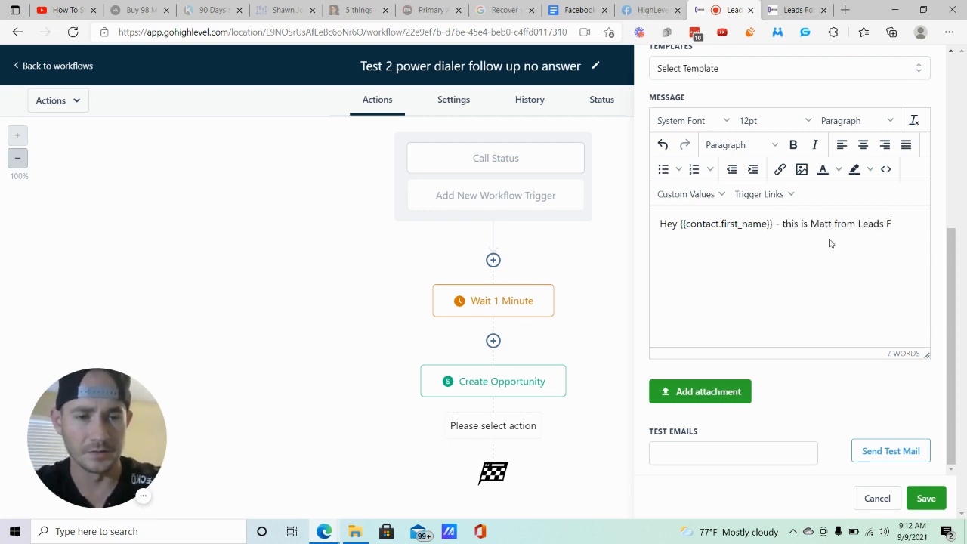
# - Add the introduction "this is", the sender's first name and "from Leads For Locals" after the dash in the email message
pyautogui.press('BackSpace')
pyautogui.press('BackSpace')
pyautogui.write('ls')
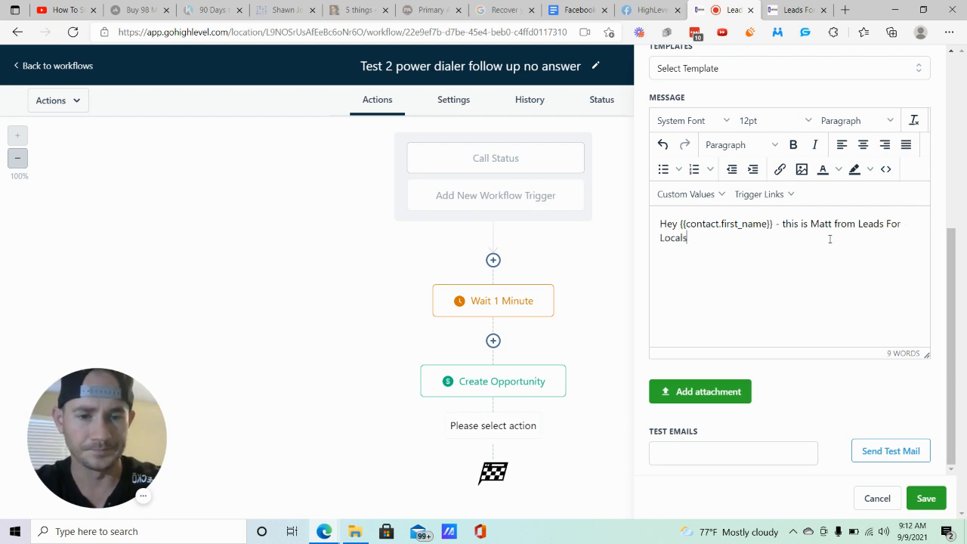
pyautogui.write('. Just tried t')
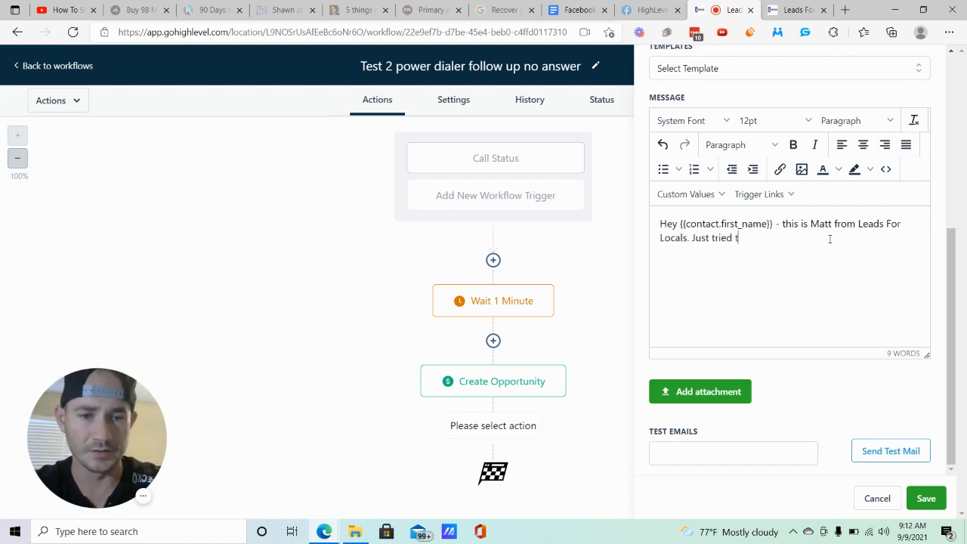
pyautogui.write('o call you about')
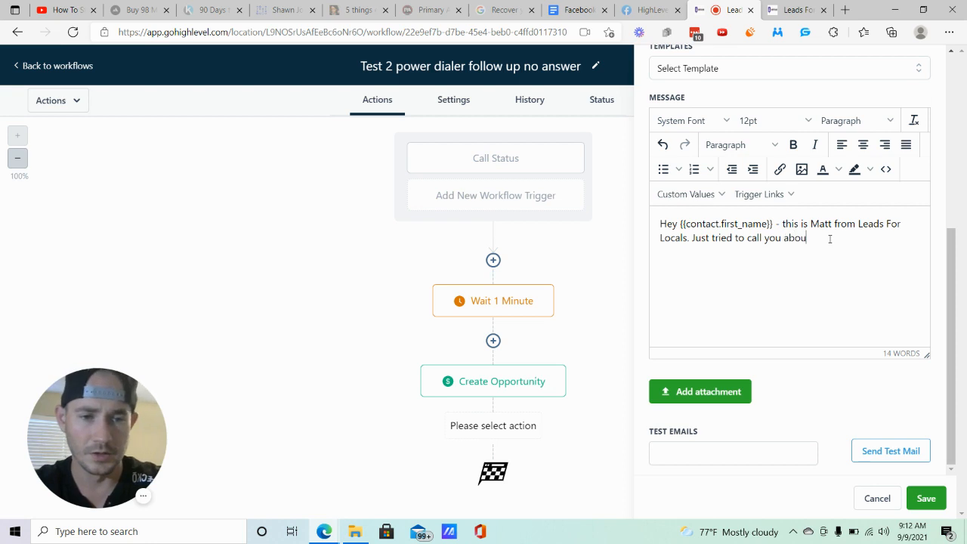
# - Continue the email message with "Just tried to call you regarding the free custom business funding plan you requested."
pyautogui.press('BackSpace')
pyautogui.press('BackSpace')
pyautogui.press('BackSpace')
pyautogui.press('BackSpace')
pyautogui.press('BackSpace')
pyautogui.write('regad')
pyautogui.press('BackSpace')
pyautogui.write('rding')
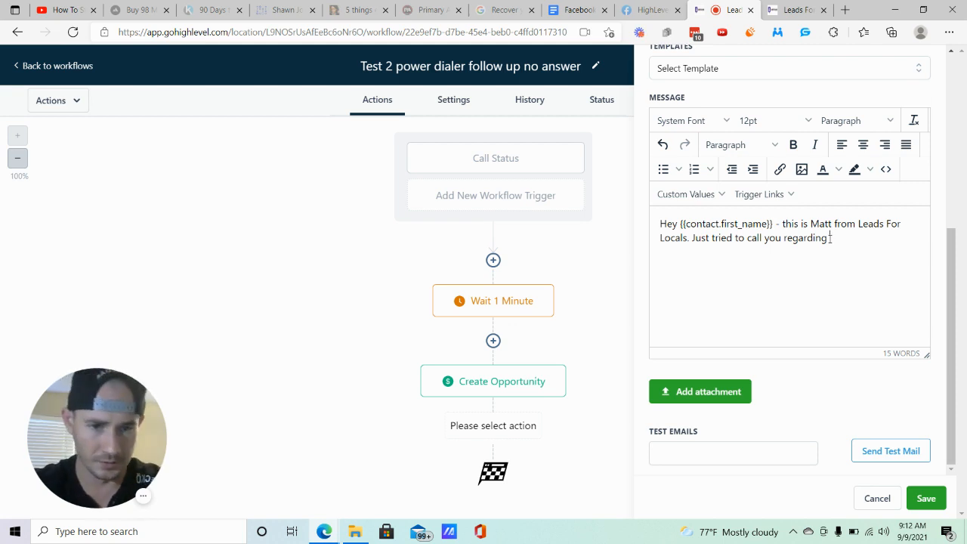
pyautogui.write('the free custom')
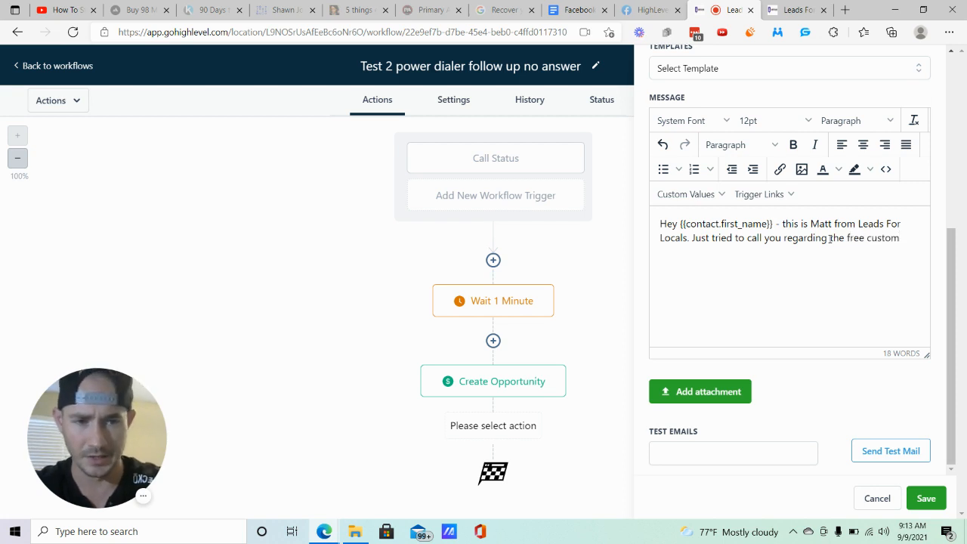
pyautogui.write(' business fudning')
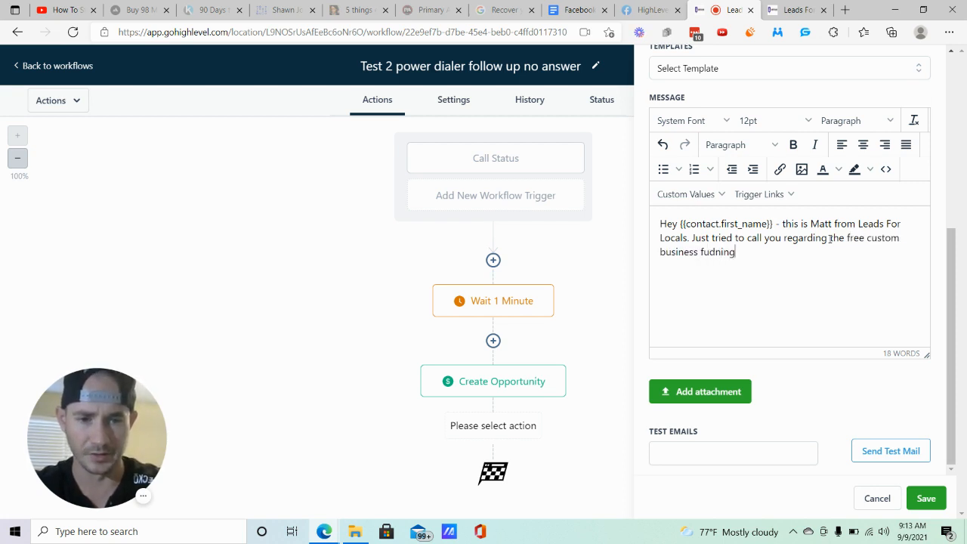
pyautogui.press('BackSpace')
pyautogui.press('BackSpace')
pyautogui.press('BackSpace')
pyautogui.press('BackSpace')
pyautogui.press('BackSpace')
pyautogui.write('nding pl')
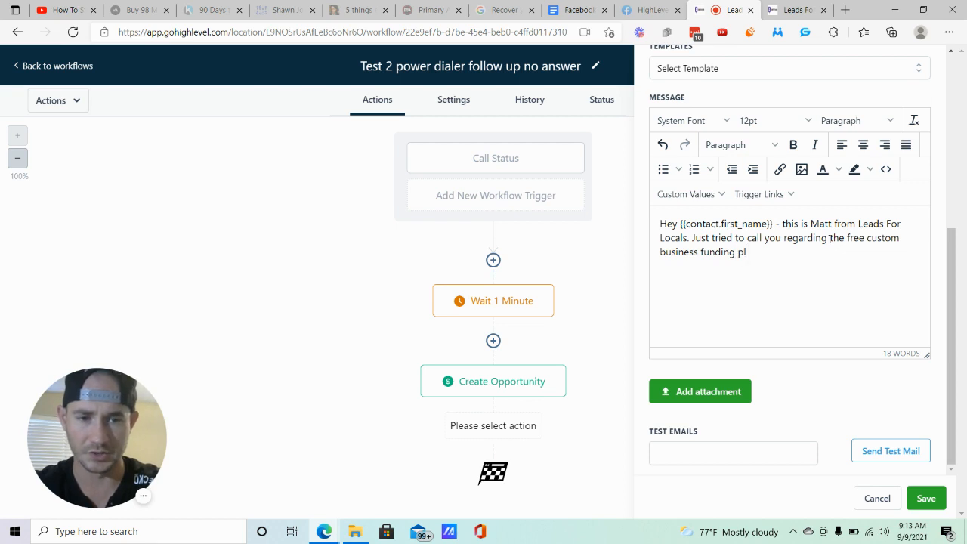
pyautogui.write('an')
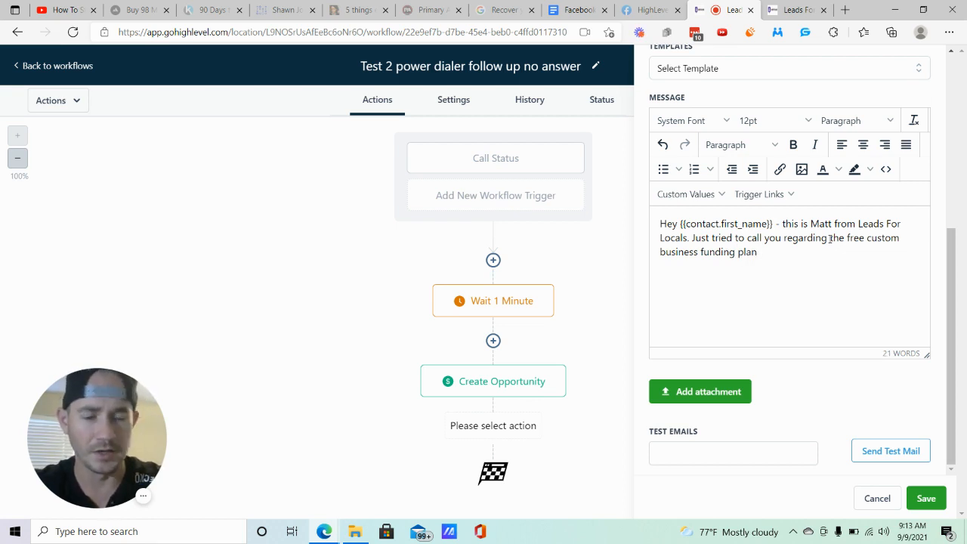
pyautogui.write(' you requ')
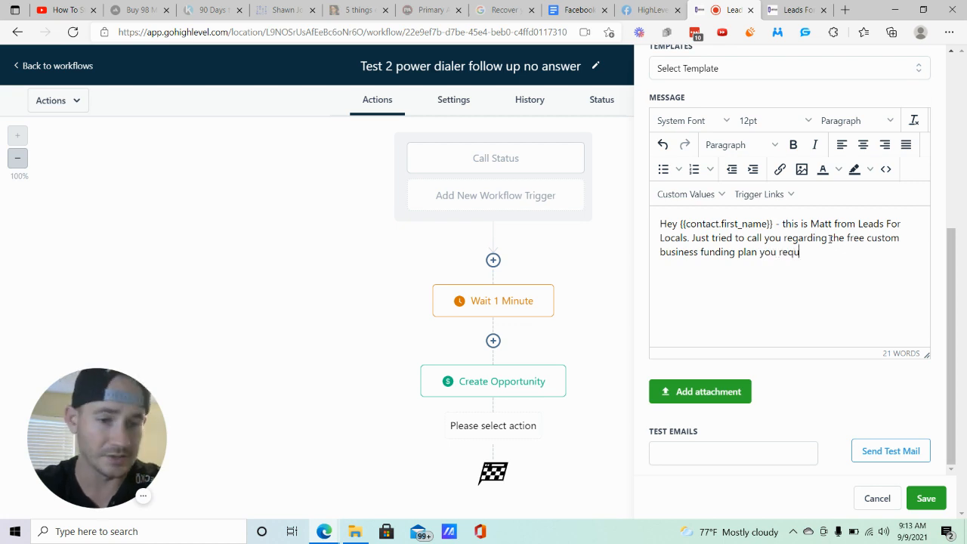
pyautogui.write('ested. W')
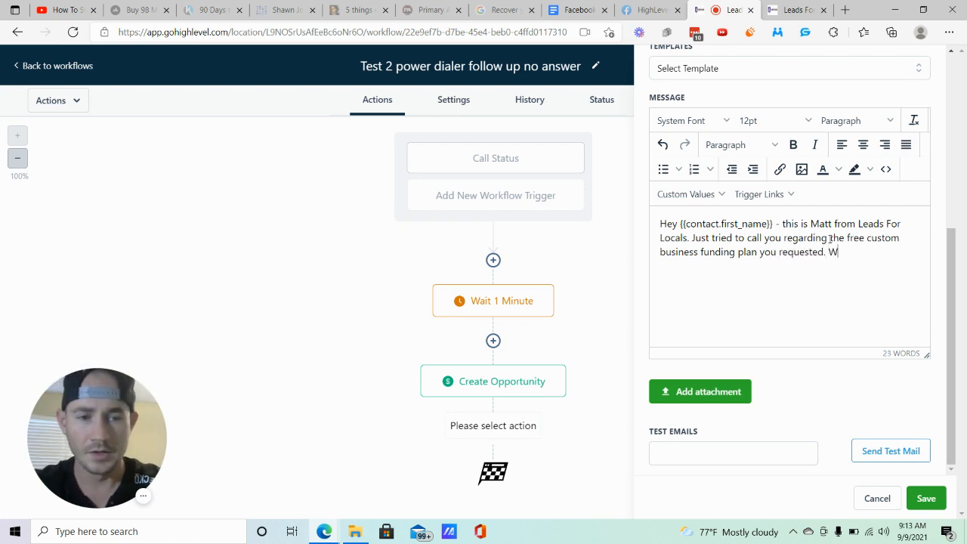
pyautogui.write("hen's a good time for you")
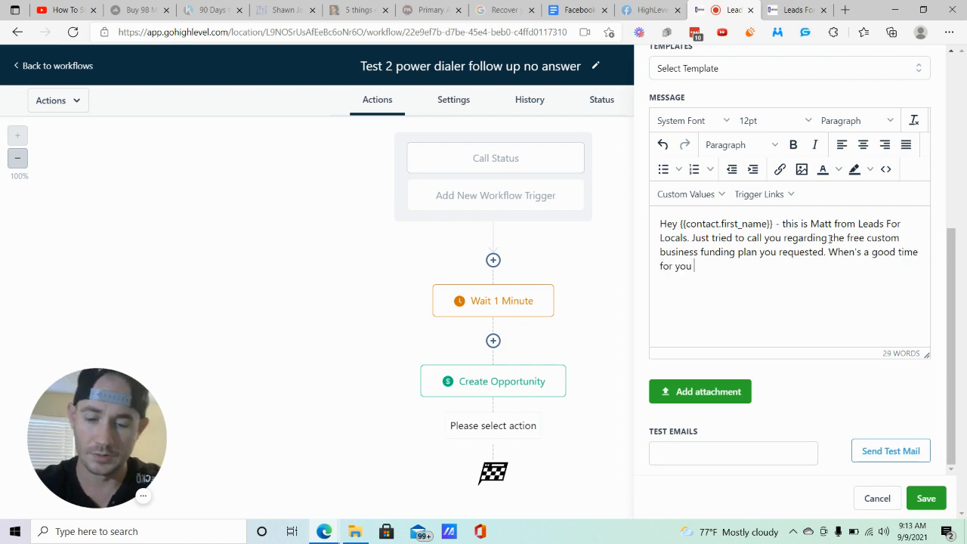
pyautogui.write(' to go over it')
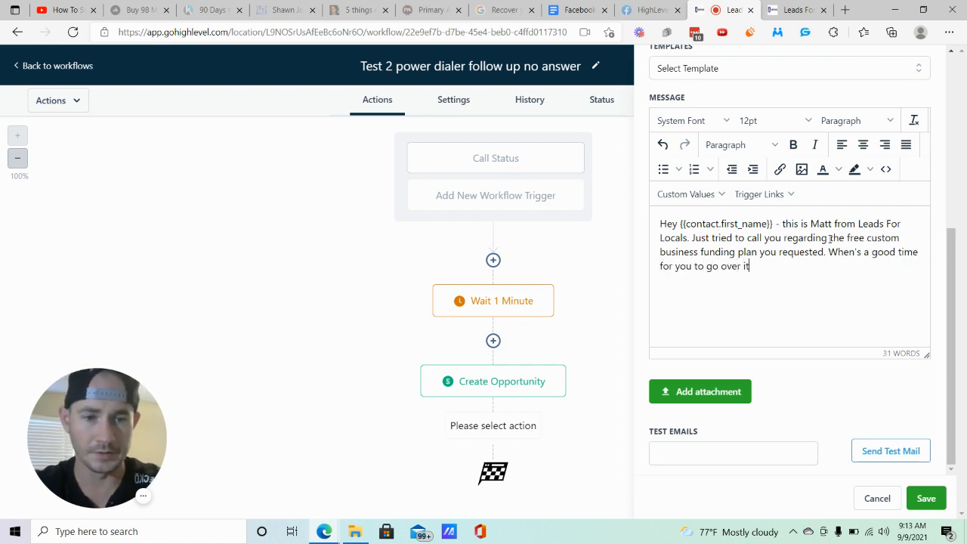
pyautogui.write('? C')
# - End the email message with "When's a good time for you to go over it? Click the link below to open my calendar and schedule a call."
pyautogui.write('lick t')
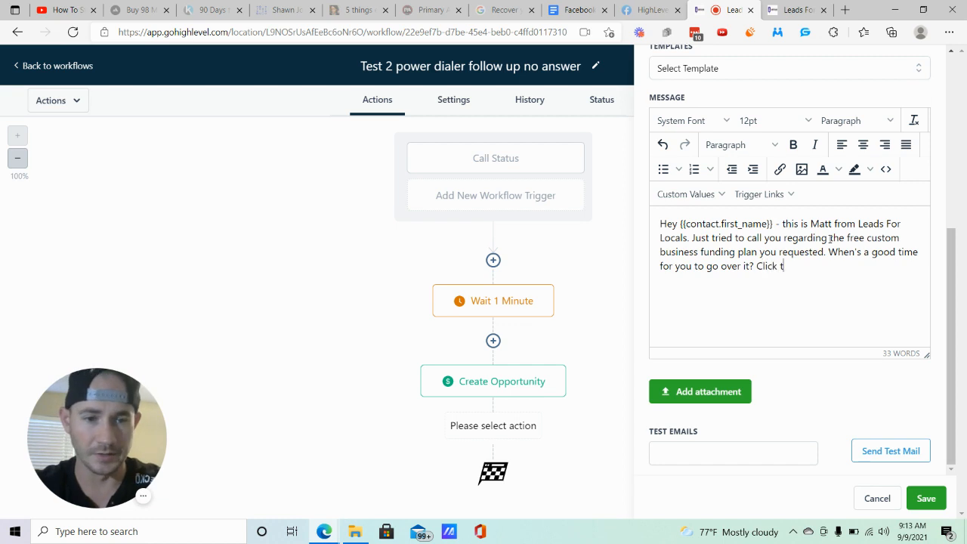
pyautogui.write('he link below to ope')
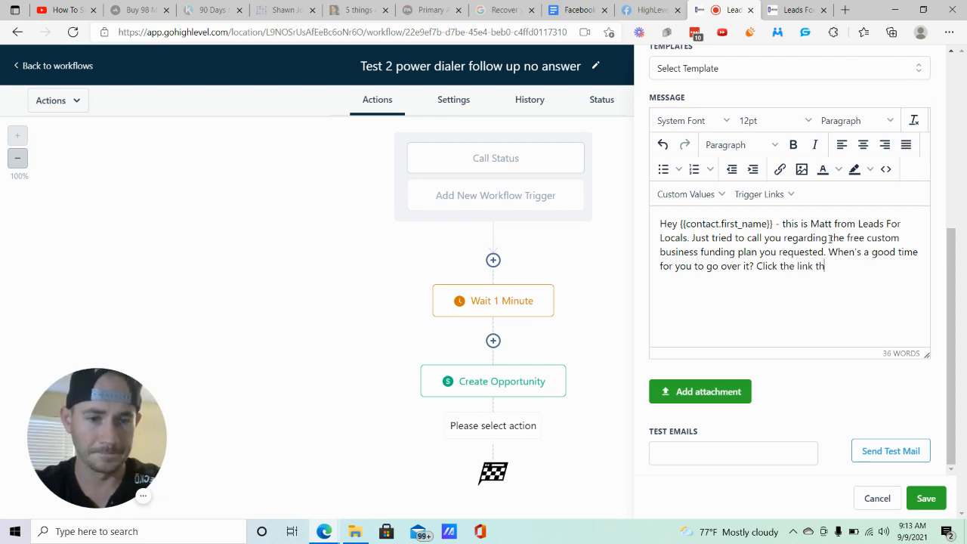
pyautogui.write('n my calendar and')
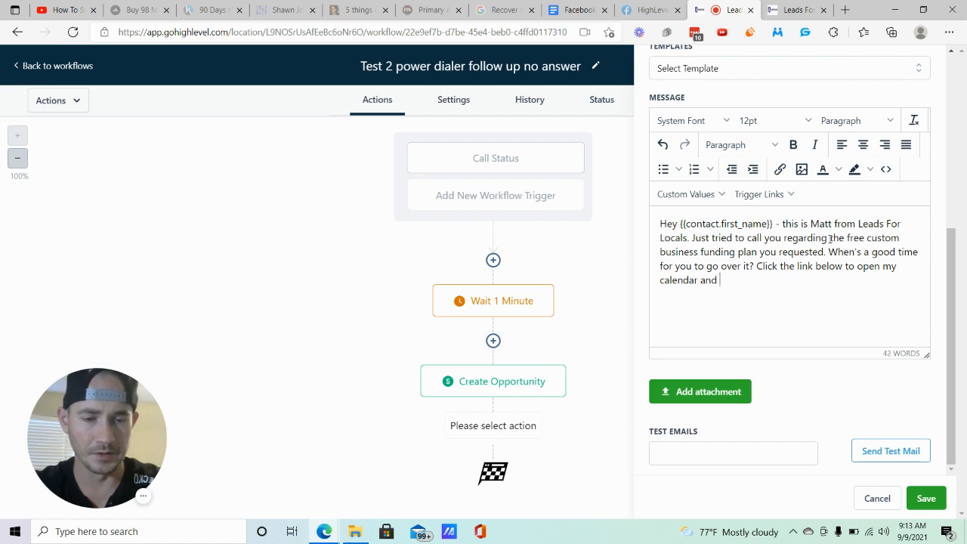
pyautogui.write(' schedule a')
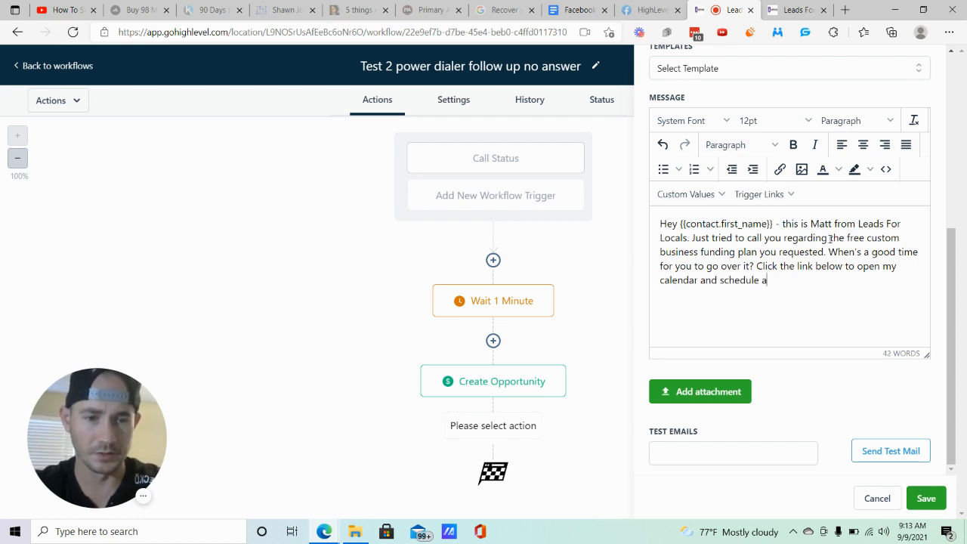
pyautogui.write(' call.')
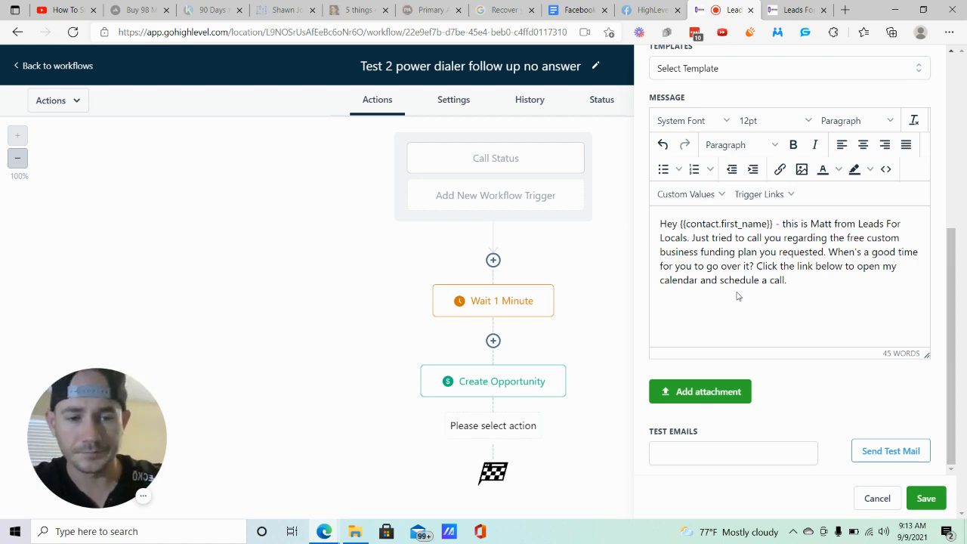
pyautogui.moveTo(792, 279); pyautogui.dragTo(772, 254)
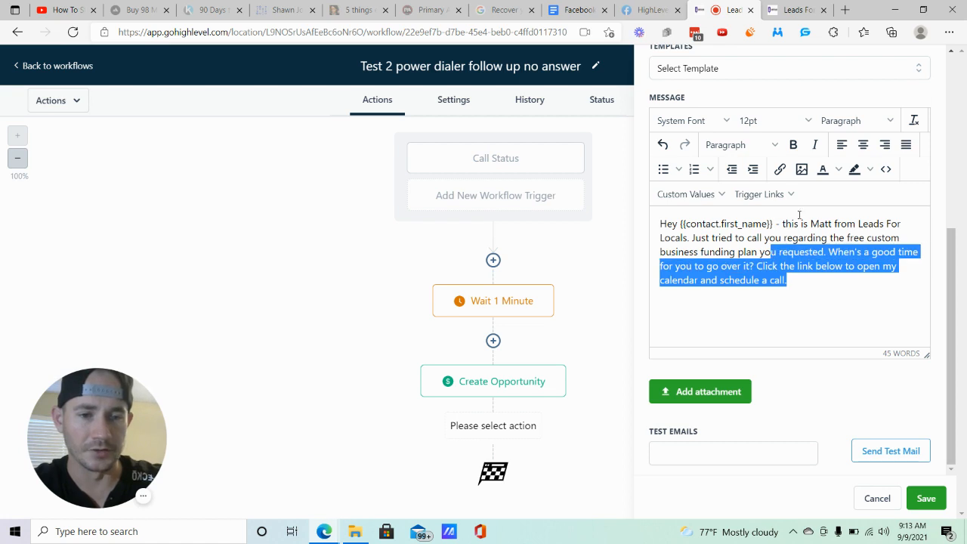
pyautogui.click(780, 169)
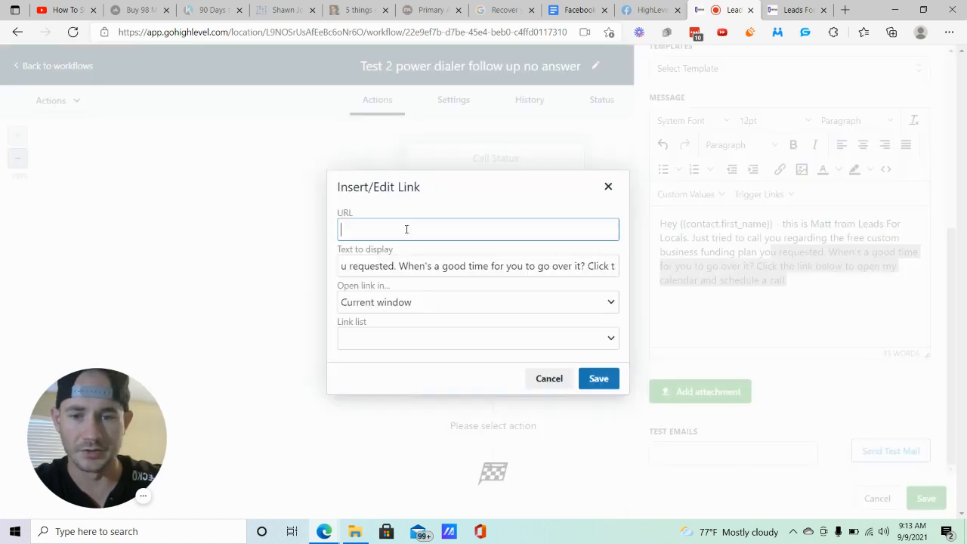
pyautogui.click(608, 186)
pyautogui.click(768, 274)
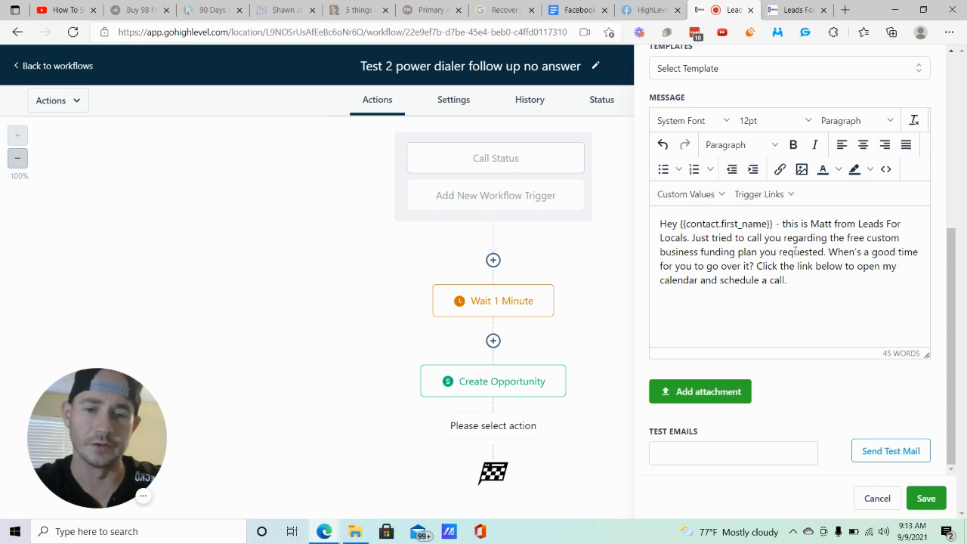
# - Save the email action and add a Send SMS action after it with the message "Hey"
pyautogui.click(926, 499)
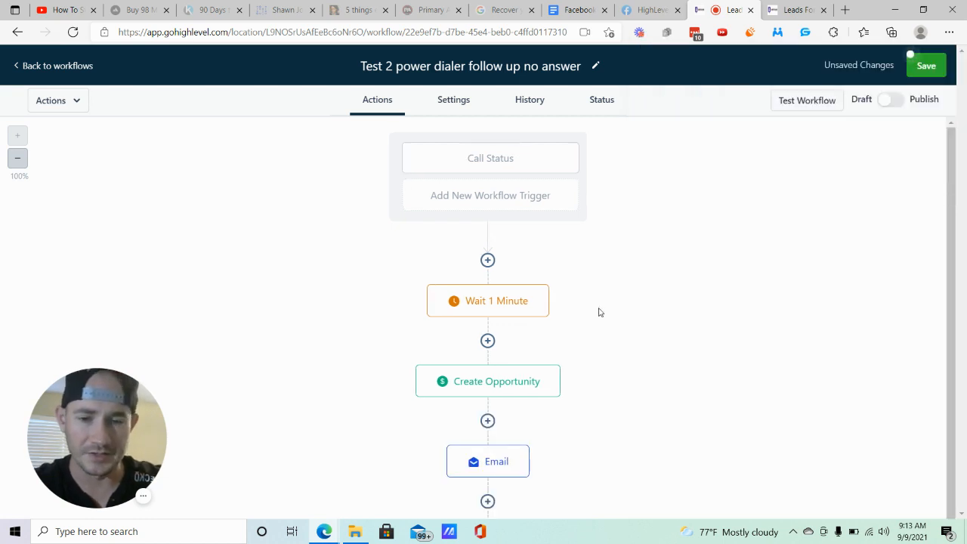
pyautogui.scroll(-1, 488, 431)
pyautogui.click(488, 437)
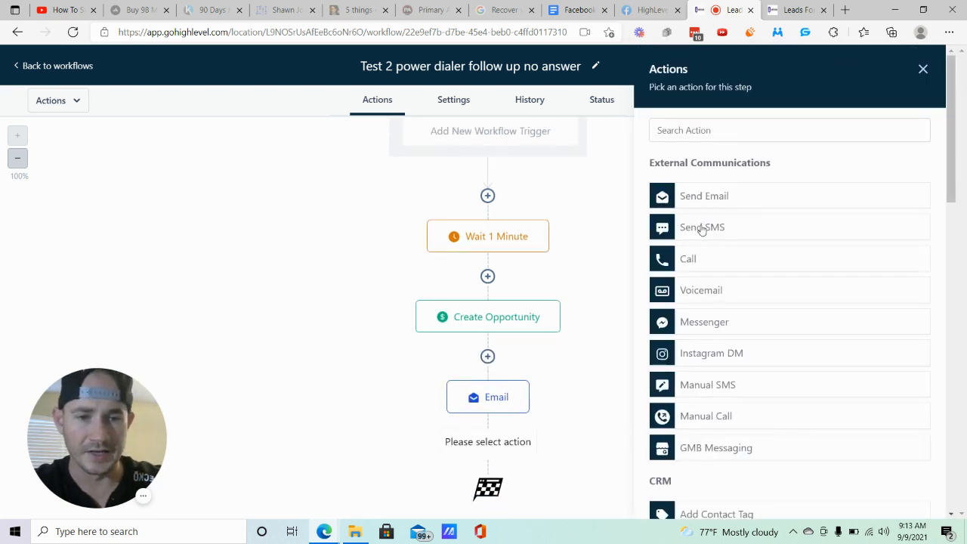
pyautogui.click(699, 228)
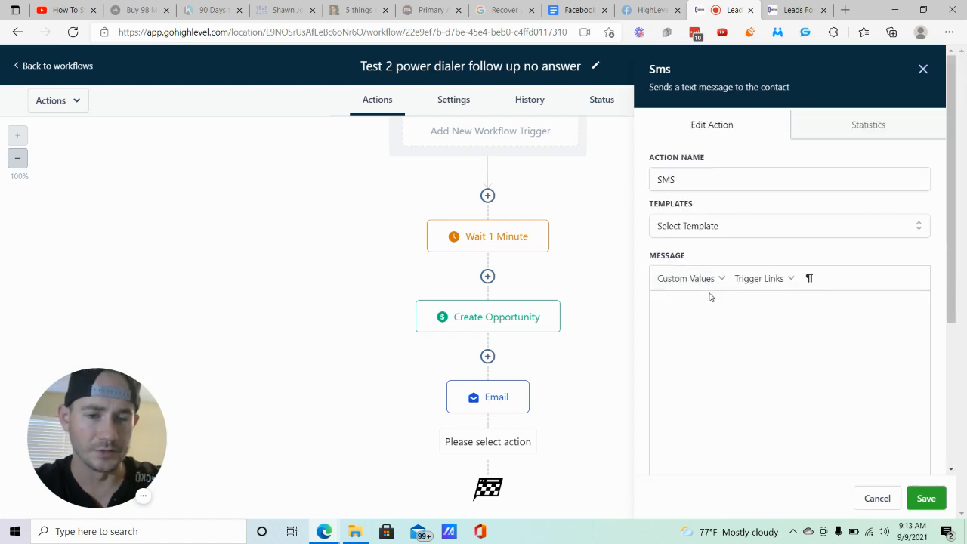
pyautogui.click(728, 331)
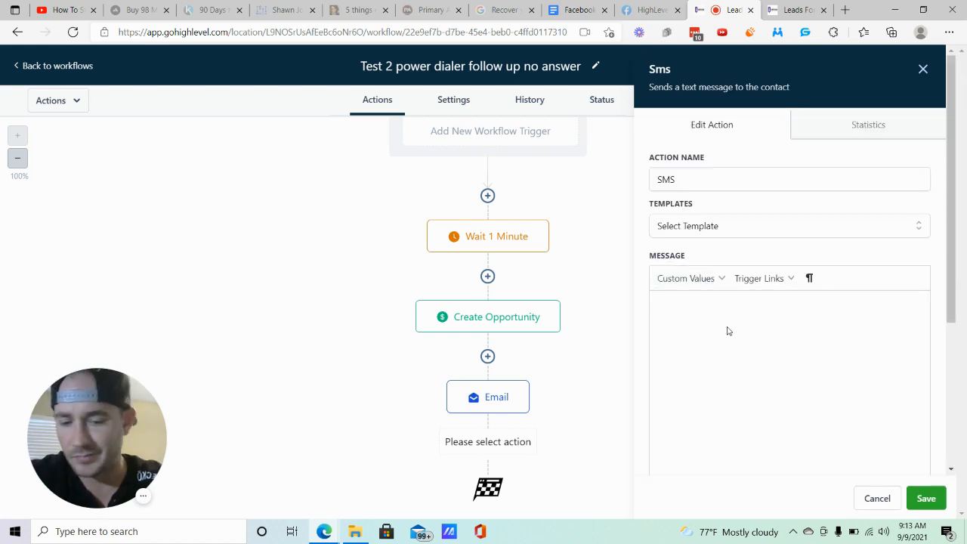
pyautogui.write('Hey')
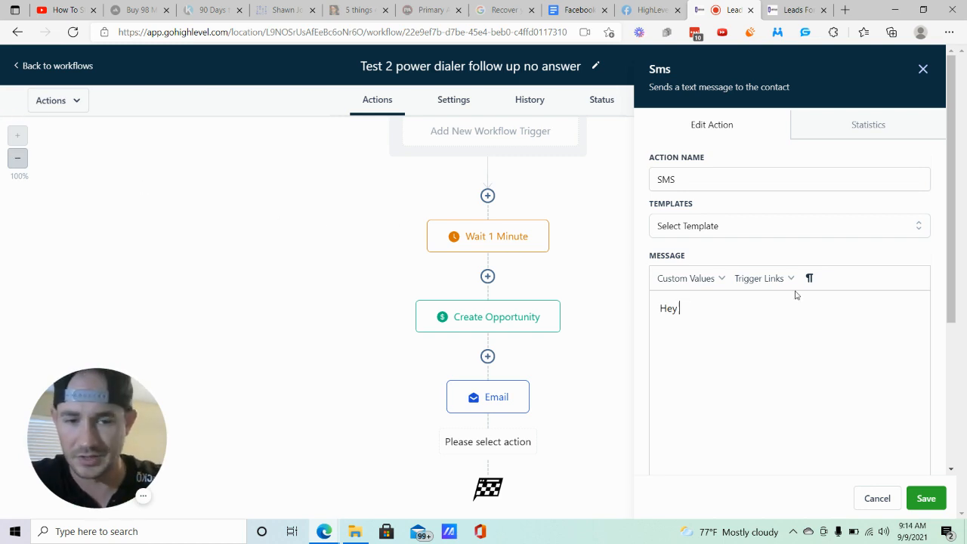
pyautogui.click(926, 498)
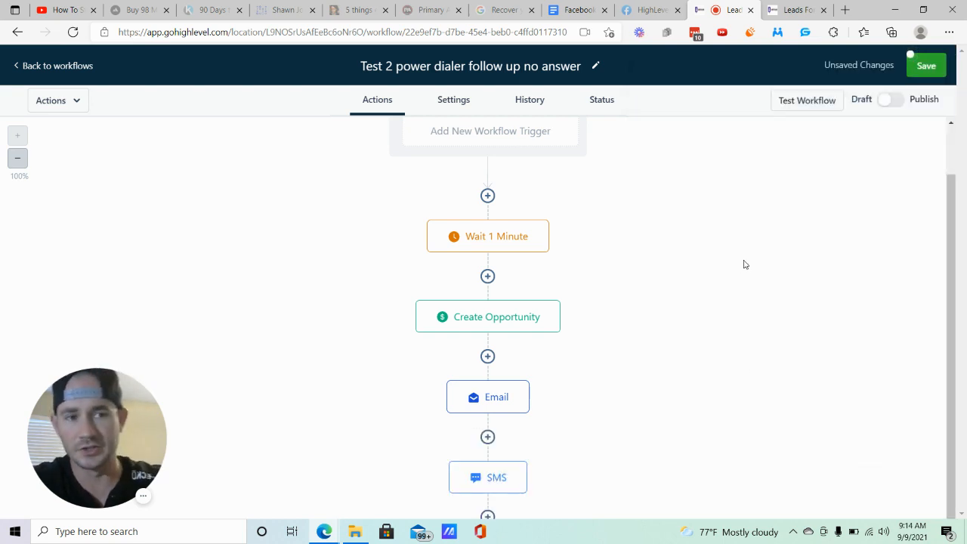
pyautogui.scroll(-1, 740, 266)
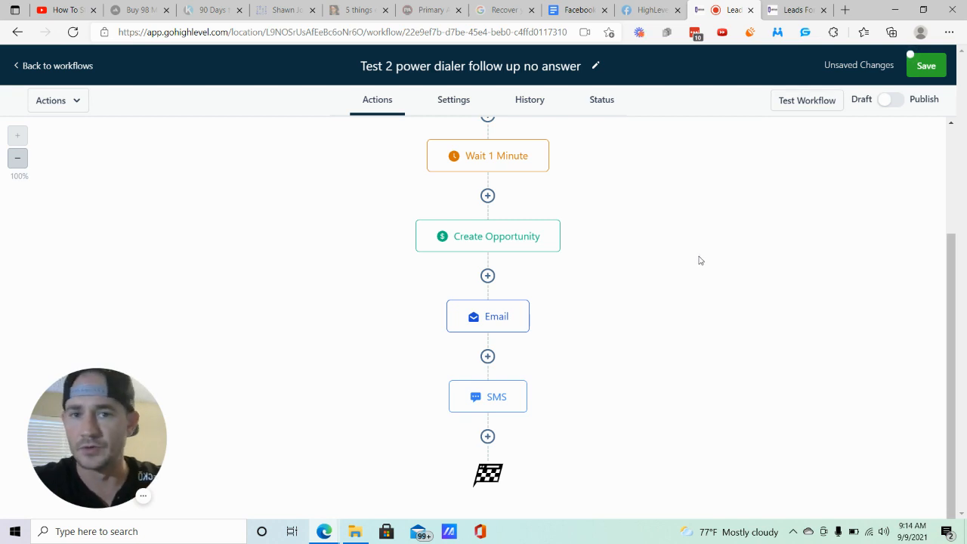
pyautogui.click(487, 436)
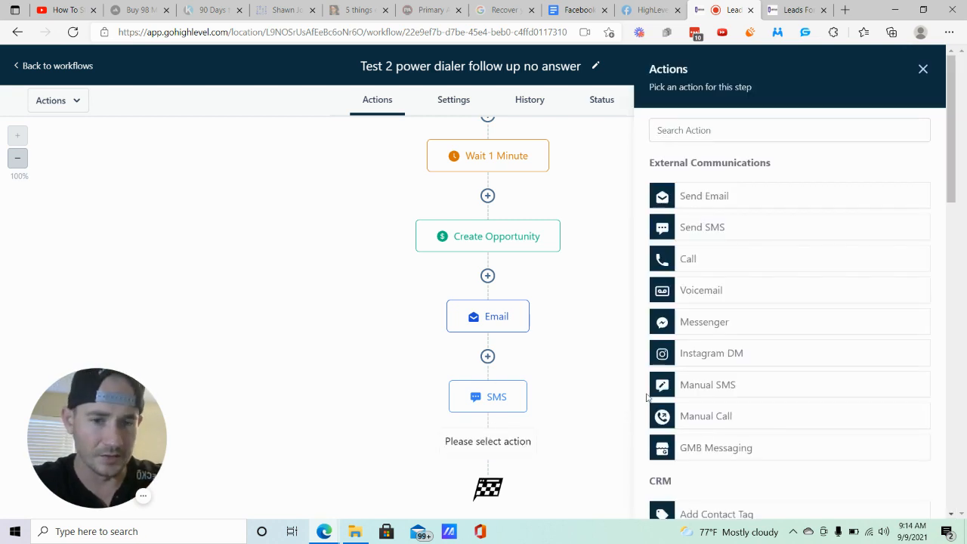
pyautogui.click(700, 295)
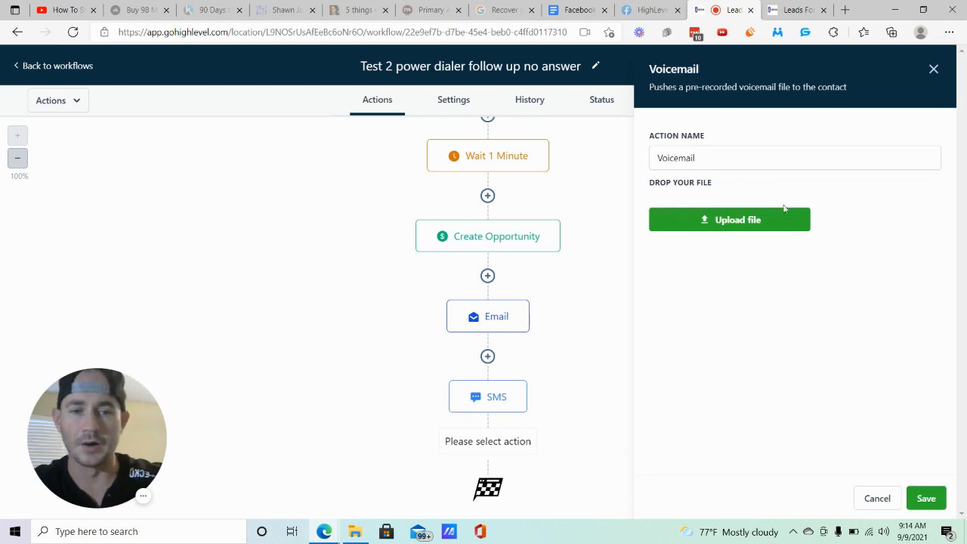
pyautogui.click(764, 223)
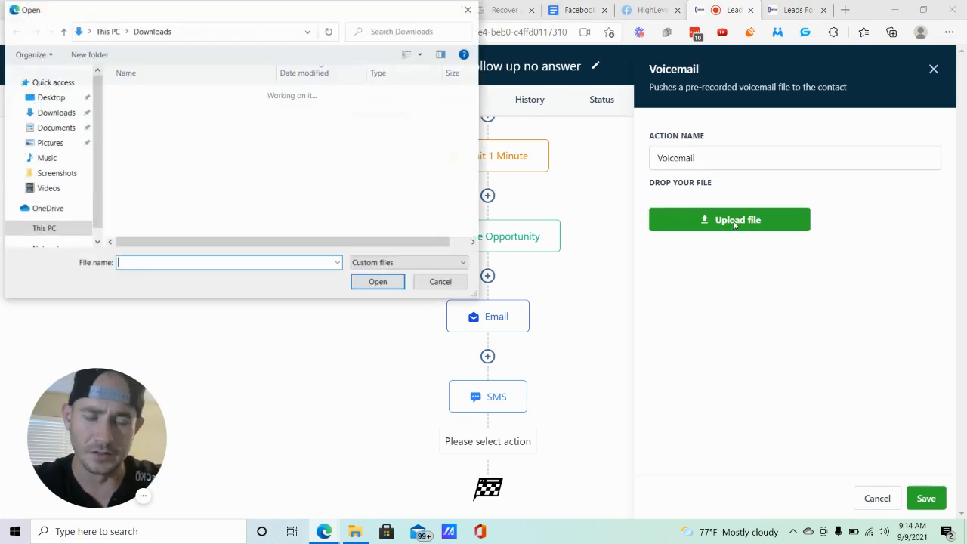
pyautogui.click(469, 10)
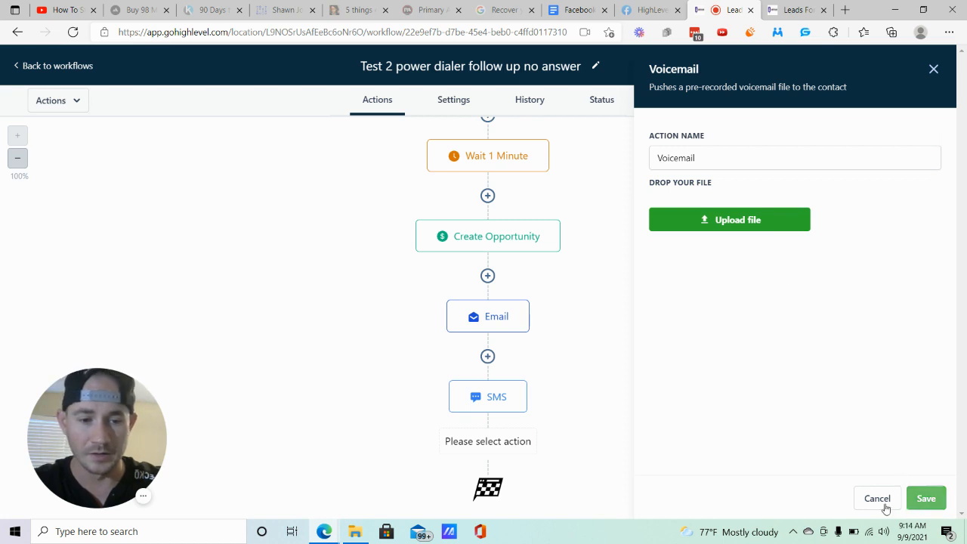
pyautogui.click(876, 498)
# - Save the no-answer follow-up workflow with its wait, opportunity, email and SMS actions
pyautogui.scroll(2, 639, 335)
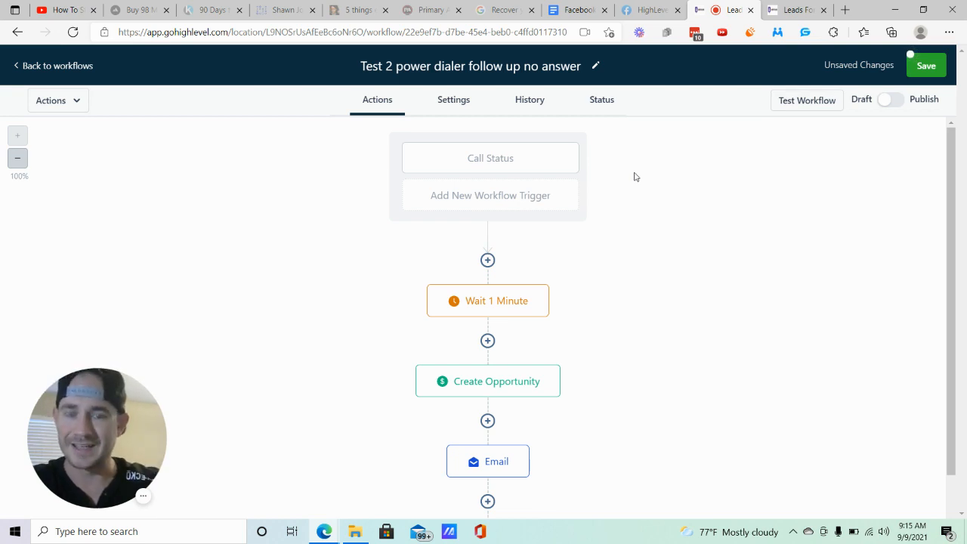
pyautogui.scroll(-1, 571, 302)
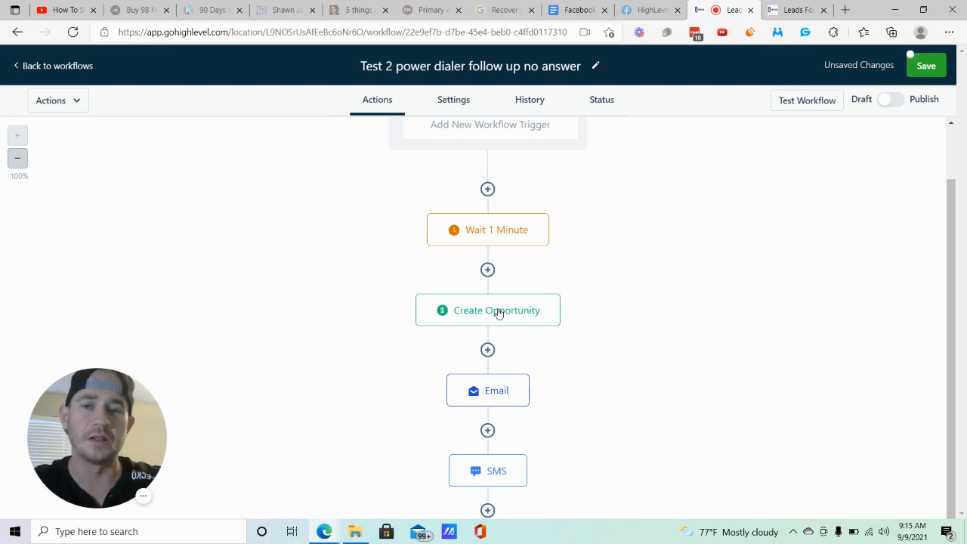
pyautogui.scroll(-1, 572, 330)
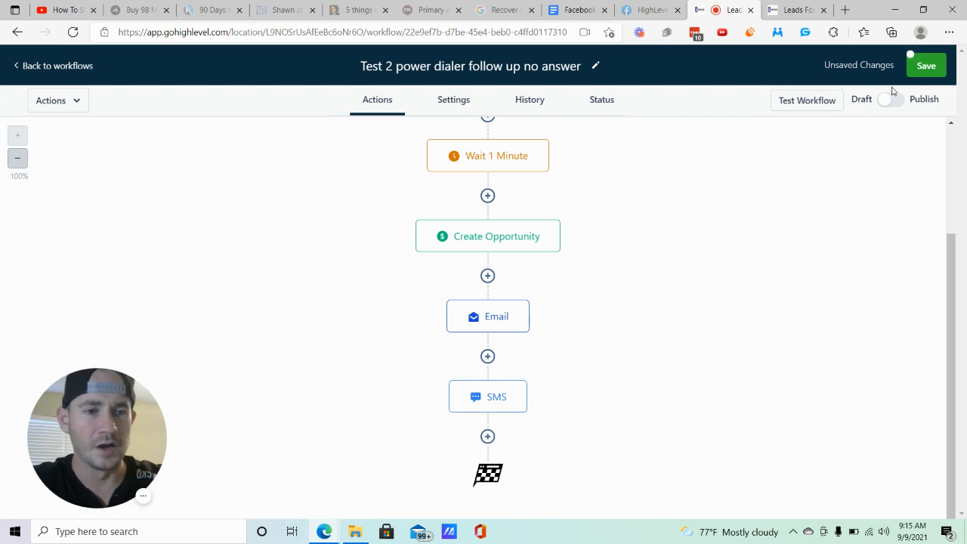
pyautogui.click(925, 65)
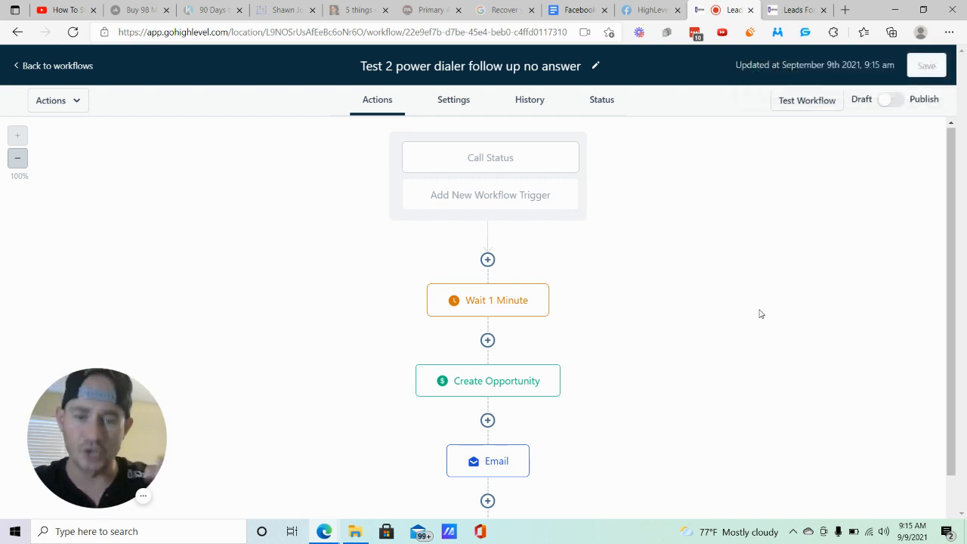
# - Review the Email action's sender details, subject and message text without changing them
pyautogui.scroll(-2, 739, 309)
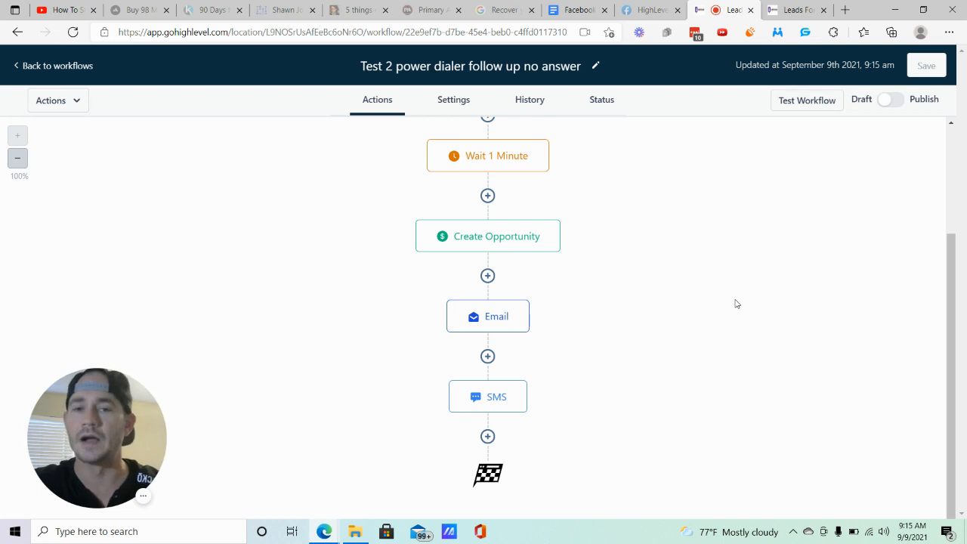
pyautogui.click(498, 320)
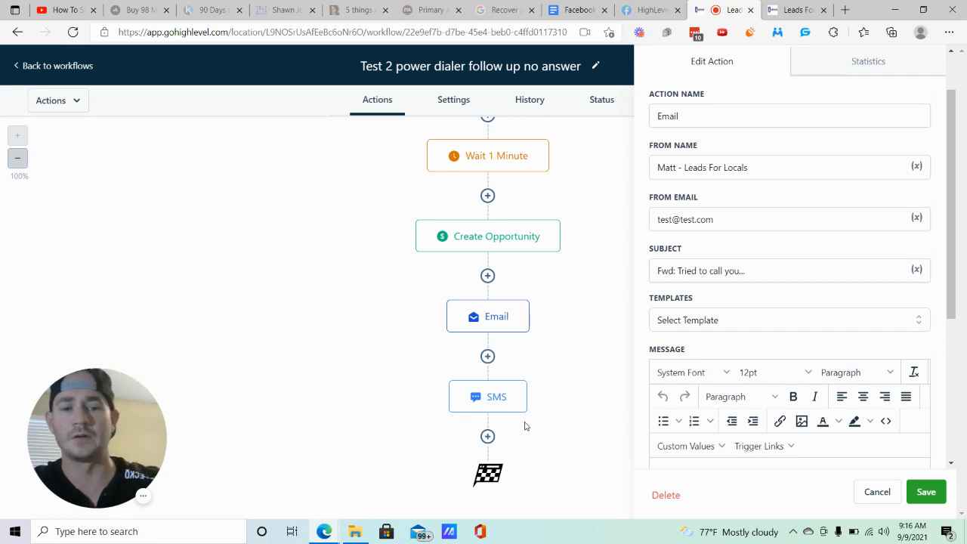
pyautogui.scroll(-3, 754, 86)
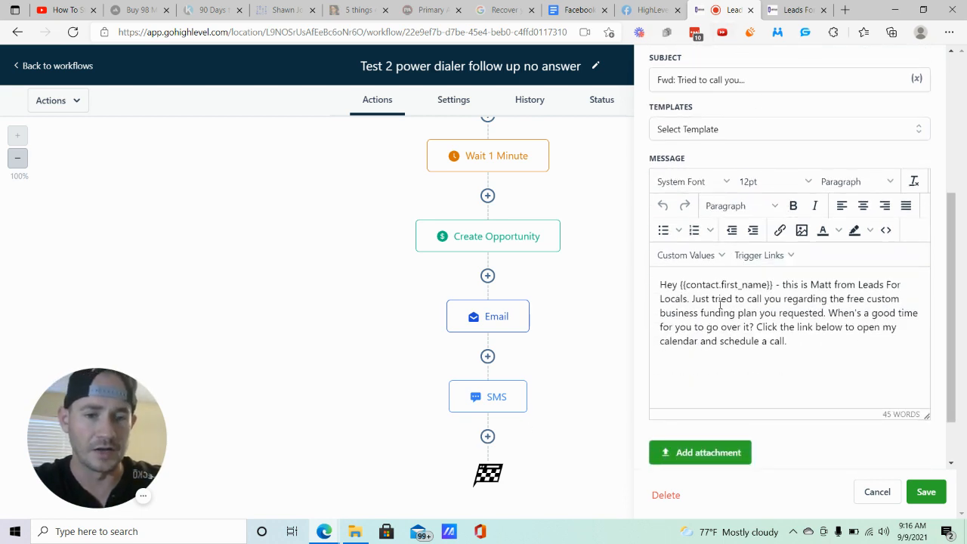
pyautogui.click(862, 485)
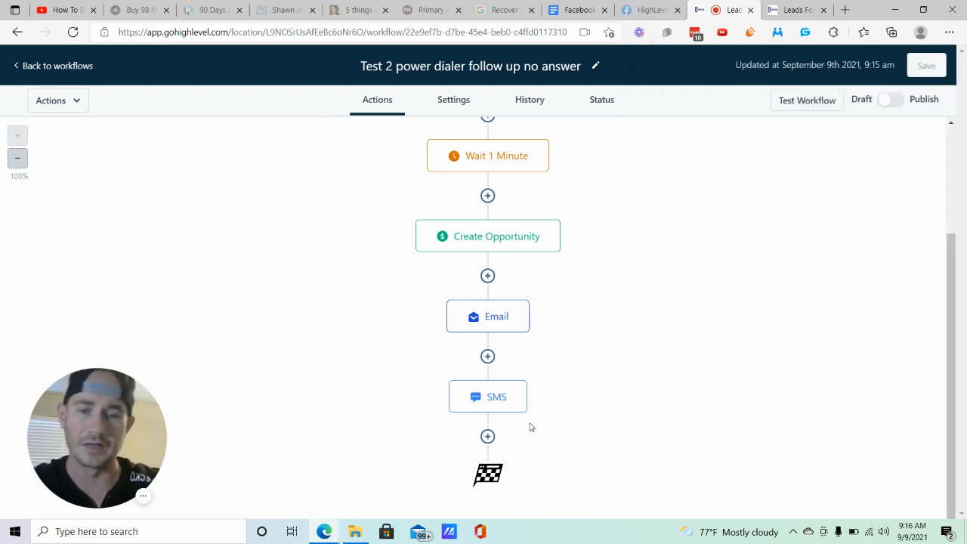
# - Return to the Power Dialer workflow folder and create a new workflow using the Start from scratch template
pyautogui.click(60, 68)
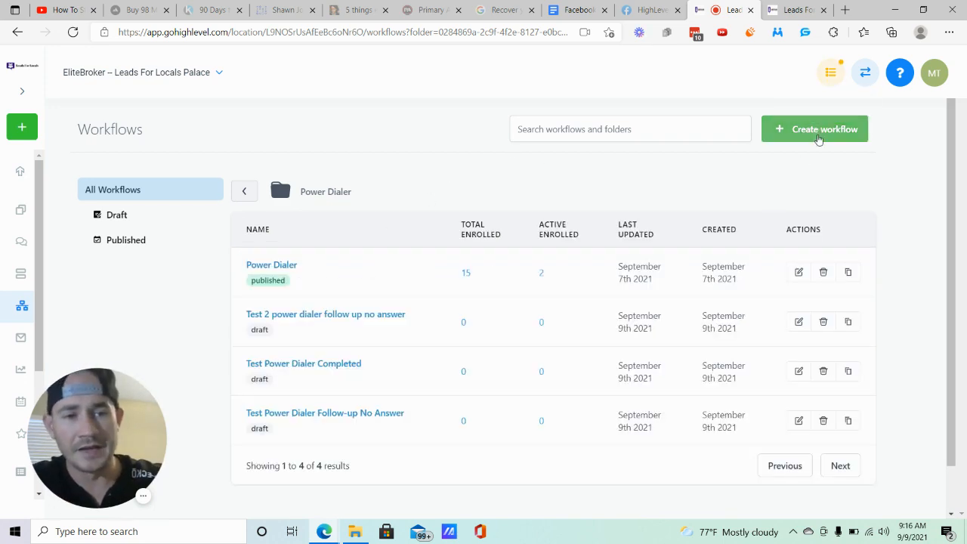
pyautogui.click(811, 131)
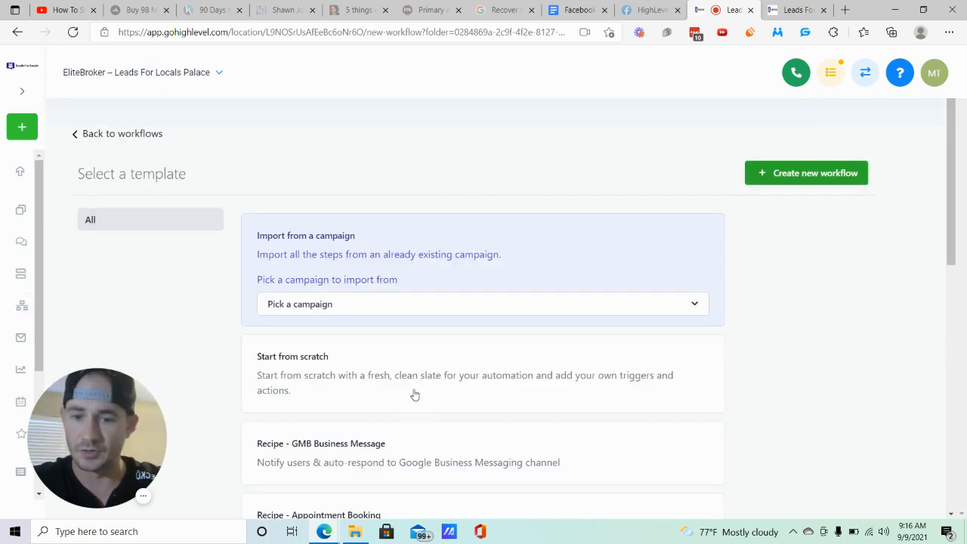
pyautogui.click(425, 371)
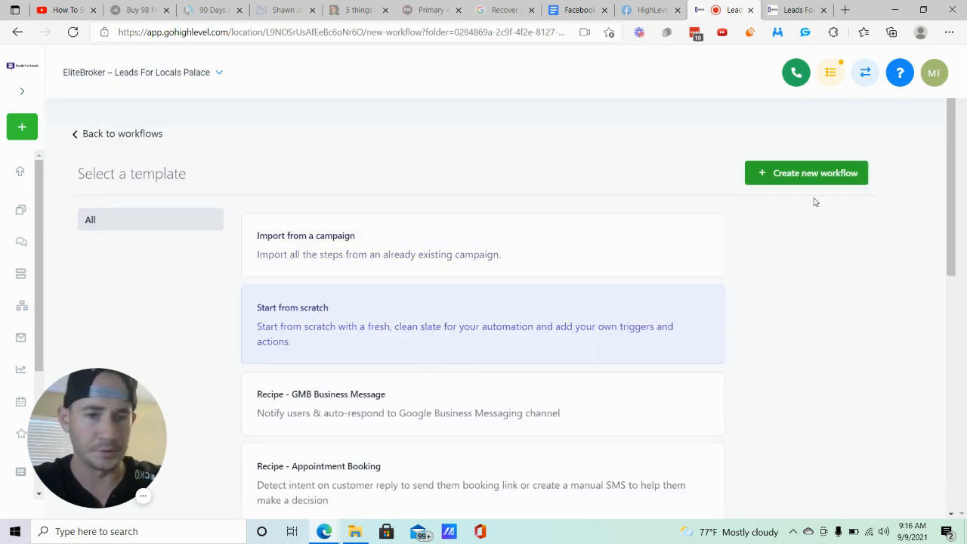
pyautogui.click(823, 173)
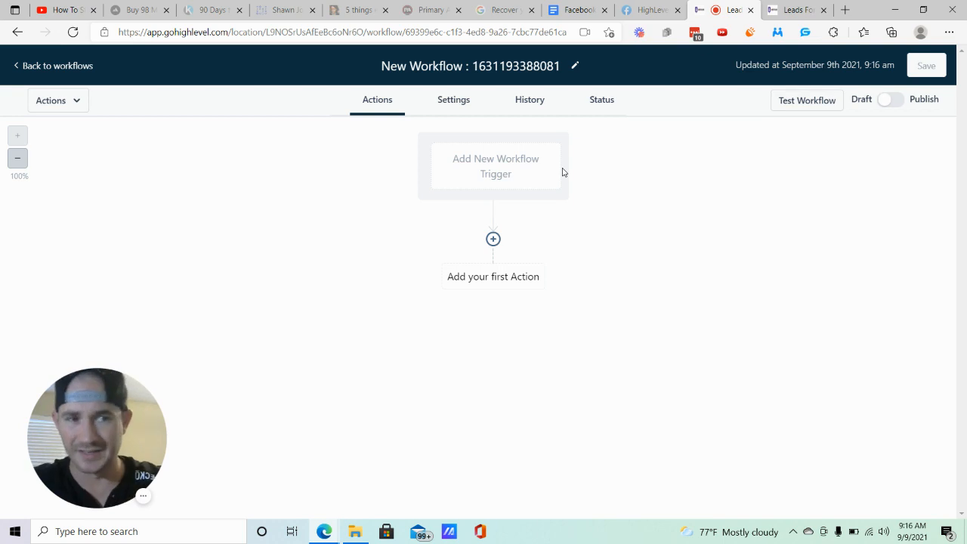
# - Rename the new workflow as "test 2 power dialer completed"
pyautogui.click(538, 63)
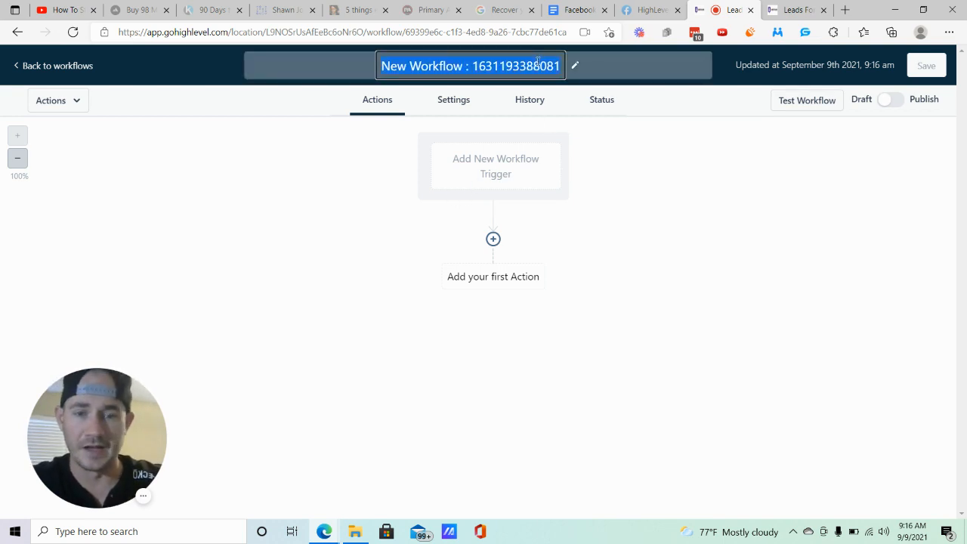
pyautogui.write('test 2')
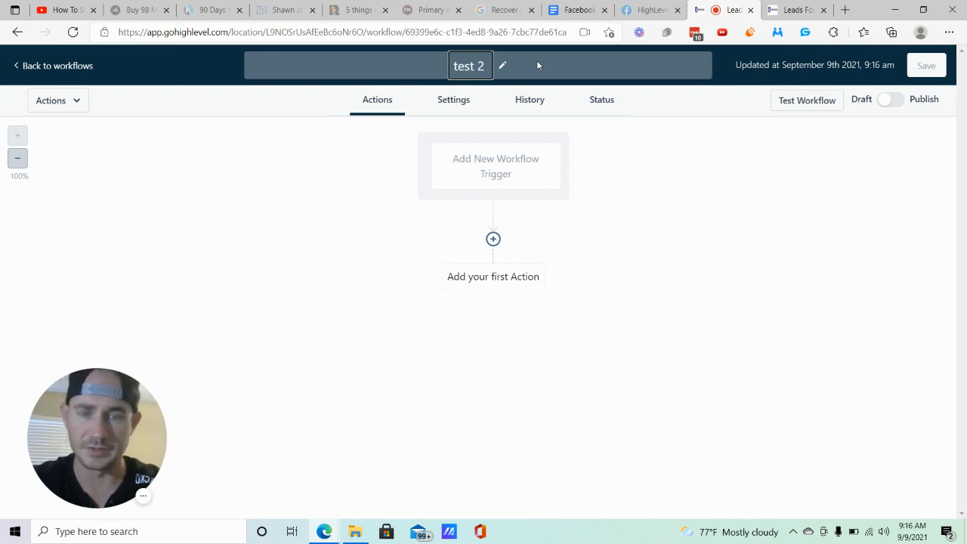
pyautogui.write('power dialer completed')
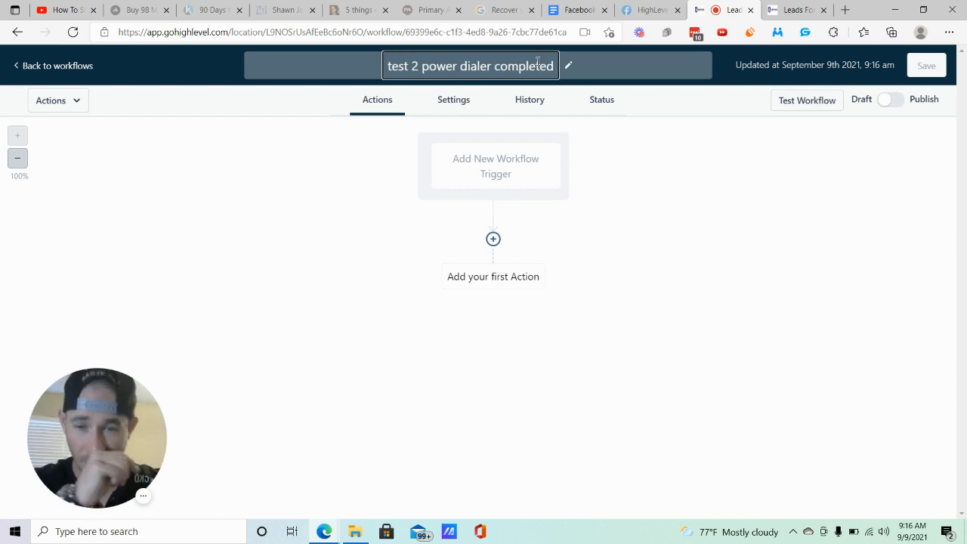
# - Add a Call Status workflow trigger with a Call Direction filter set to Outgoing
pyautogui.click(513, 163)
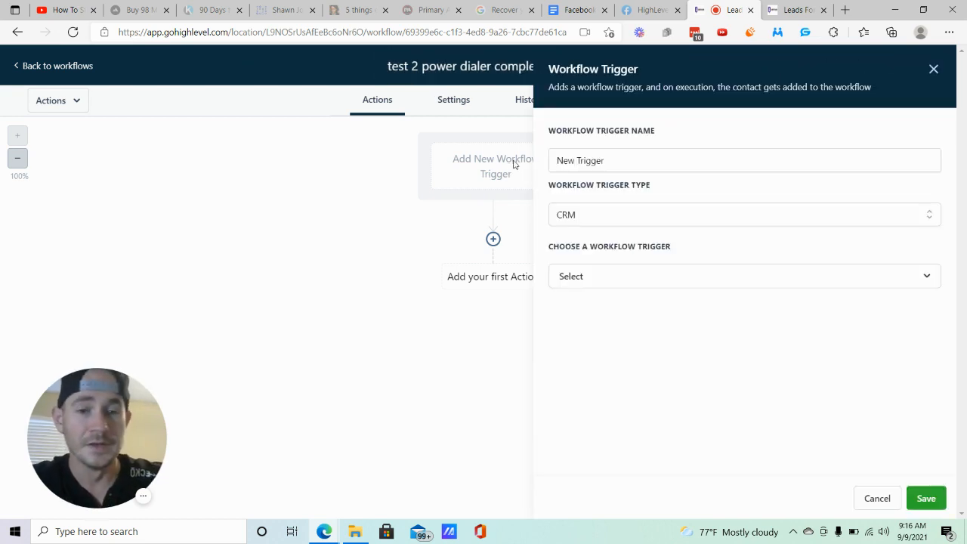
pyautogui.click(614, 278)
pyautogui.click(595, 430)
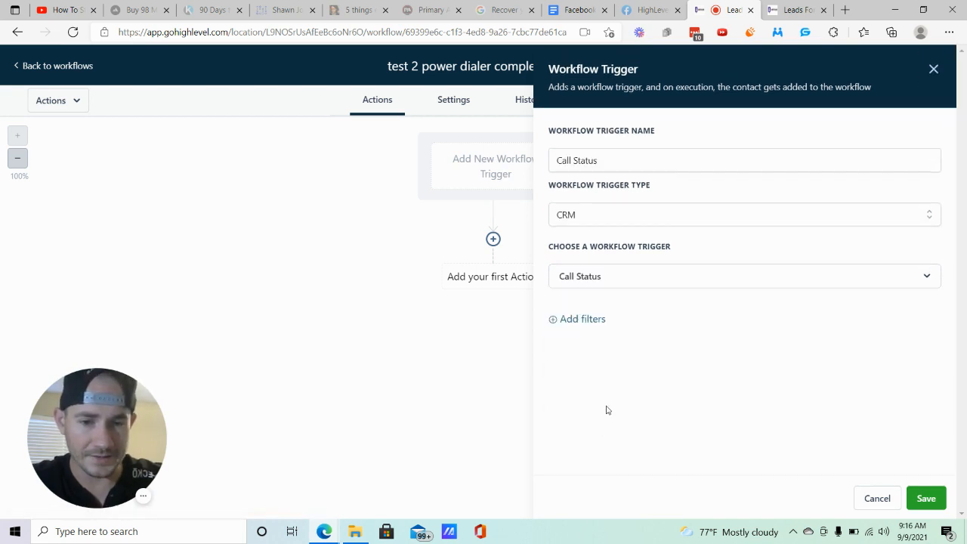
pyautogui.click(593, 320)
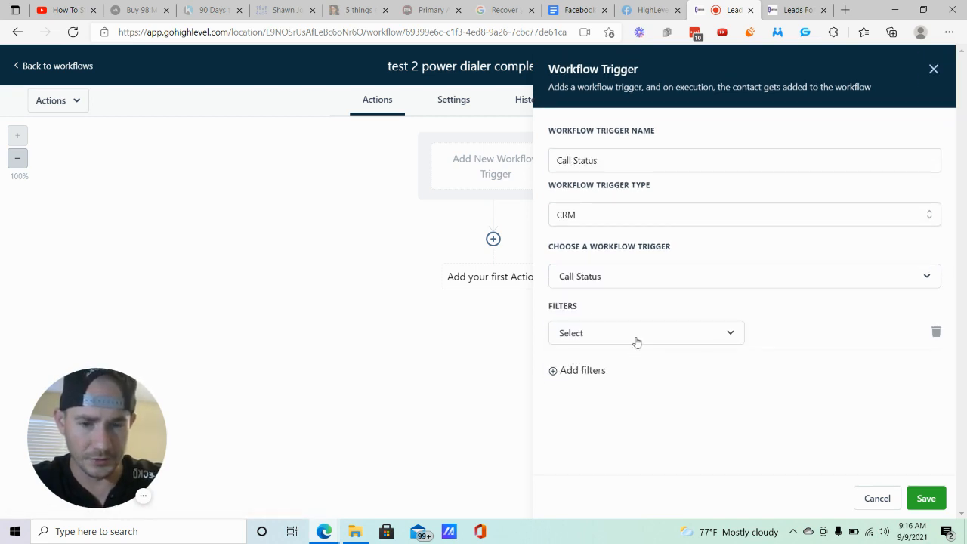
pyautogui.click(634, 339)
pyautogui.click(596, 421)
pyautogui.click(876, 334)
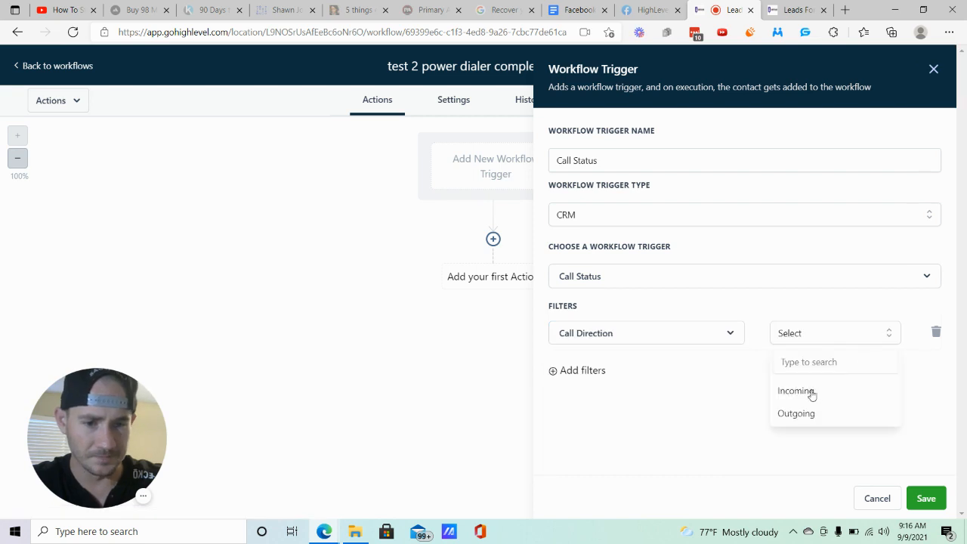
pyautogui.click(801, 421)
# - Add an In Workflow filter set to Power Dialer to the Call Status trigger
pyautogui.click(600, 371)
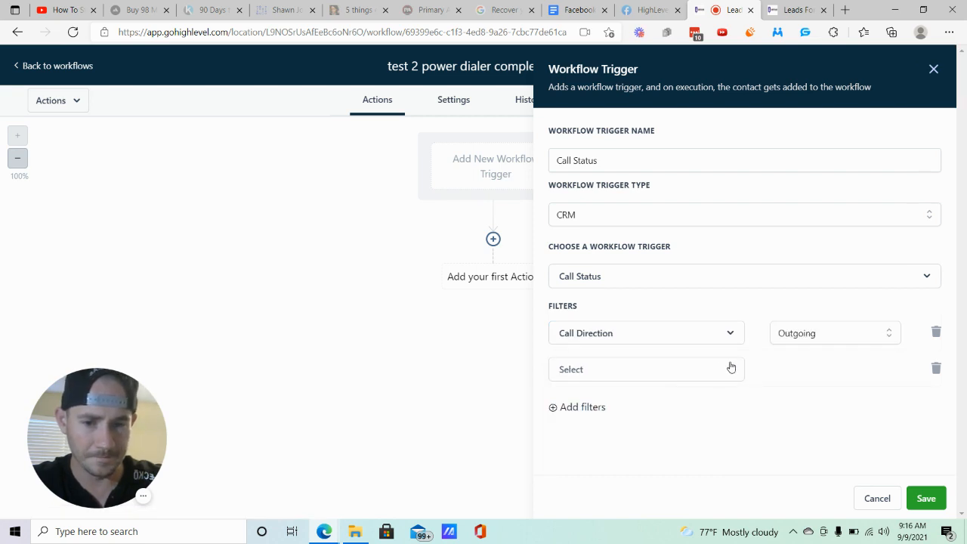
pyautogui.click(662, 376)
pyautogui.click(593, 373)
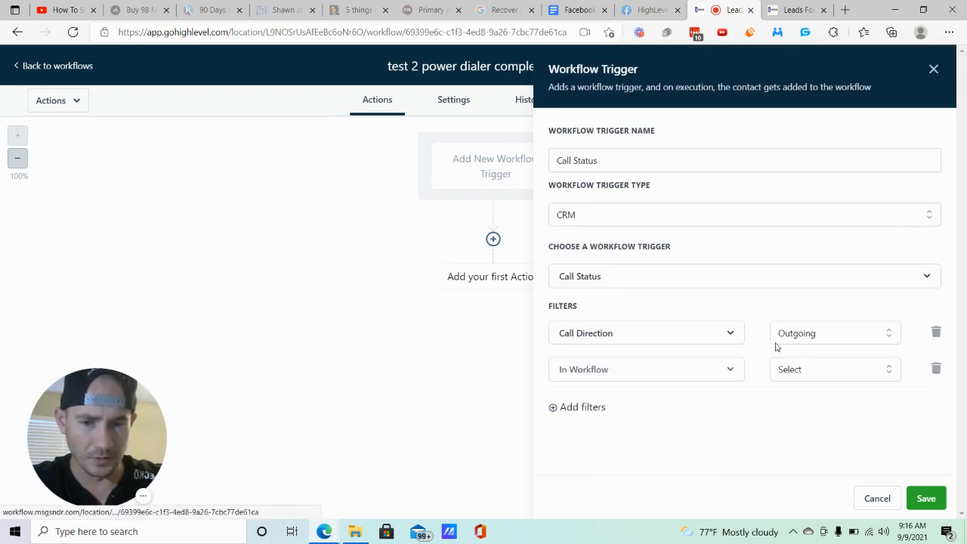
pyautogui.click(804, 370)
pyautogui.scroll(-2, 804, 377)
pyautogui.scroll(-3, 805, 374)
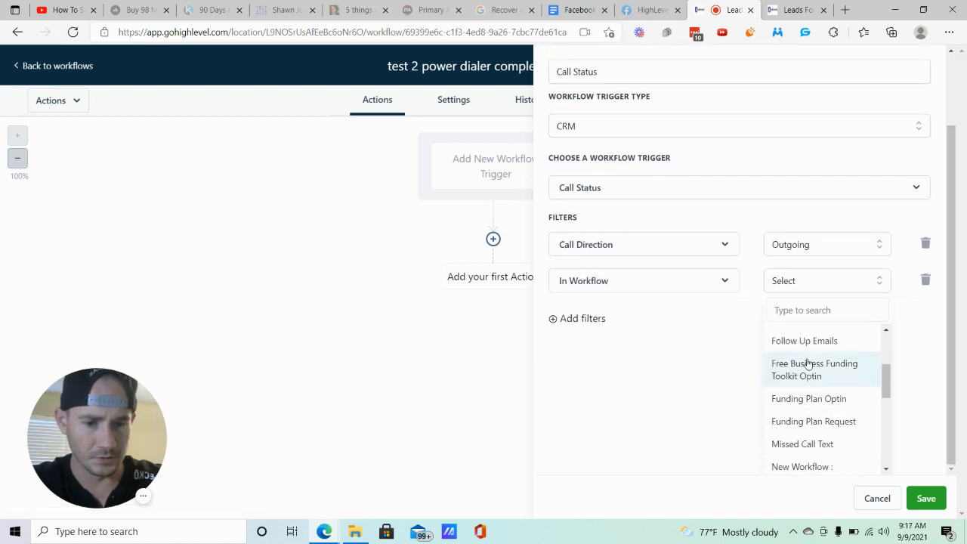
pyautogui.click(793, 433)
# - Add a Call Status filter set to completed to the Call Status trigger and save the trigger
pyautogui.click(586, 406)
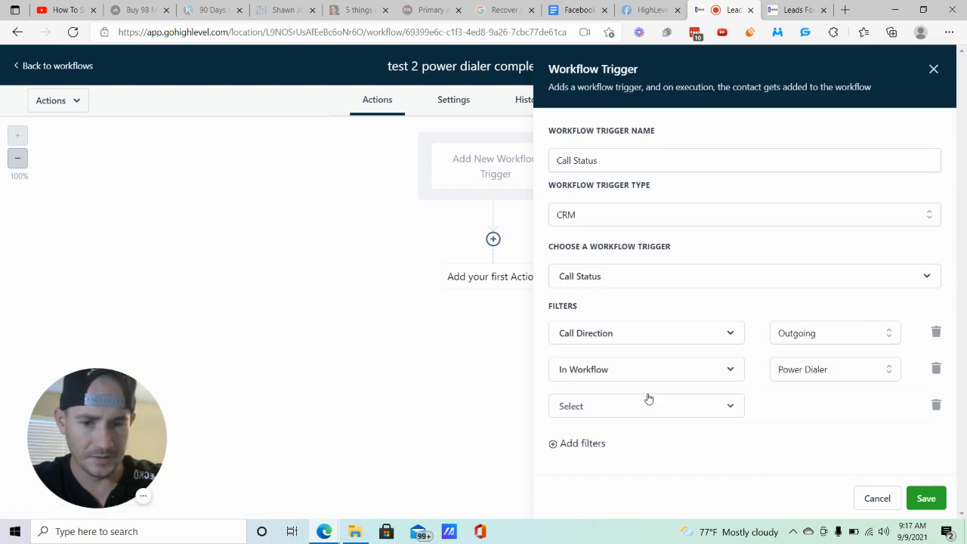
pyautogui.click(607, 408)
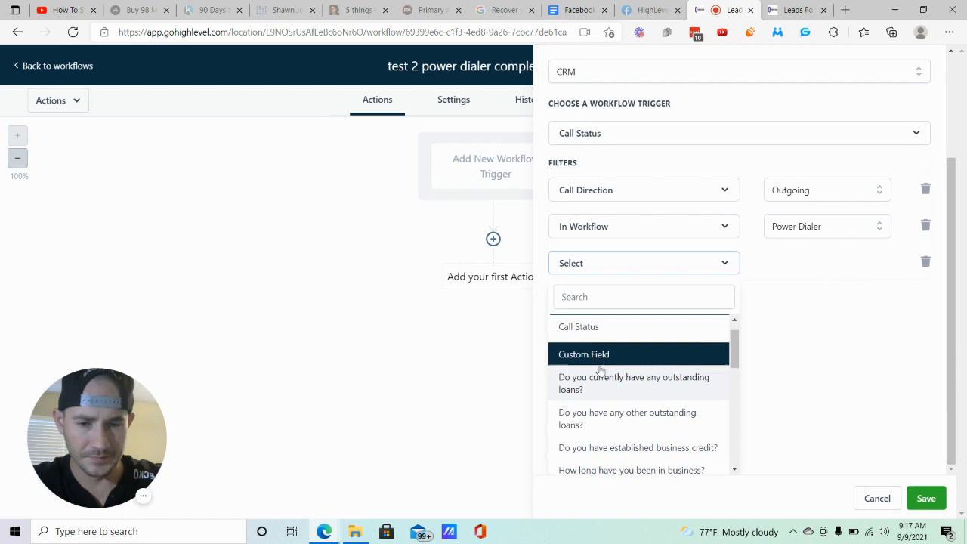
pyautogui.click(581, 328)
pyautogui.click(840, 400)
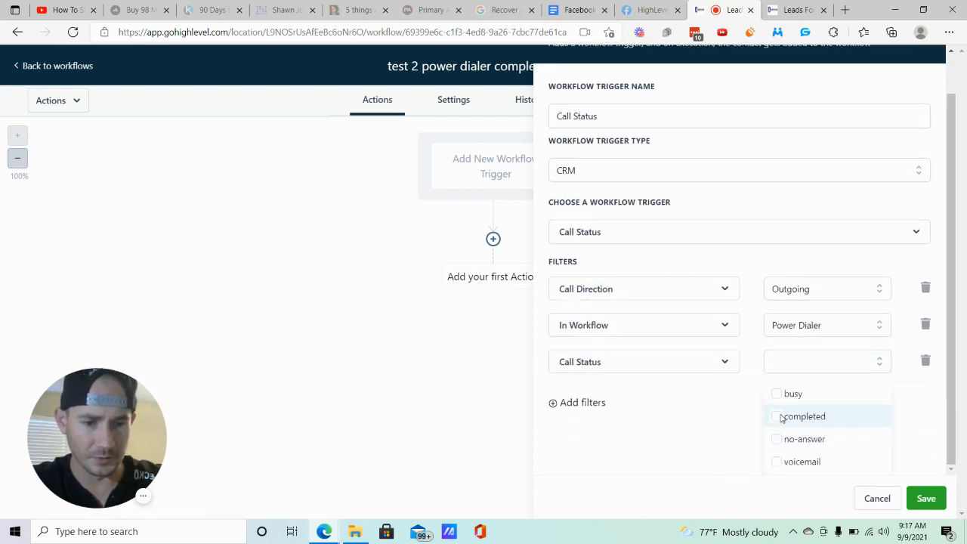
pyautogui.click(799, 418)
pyautogui.click(925, 497)
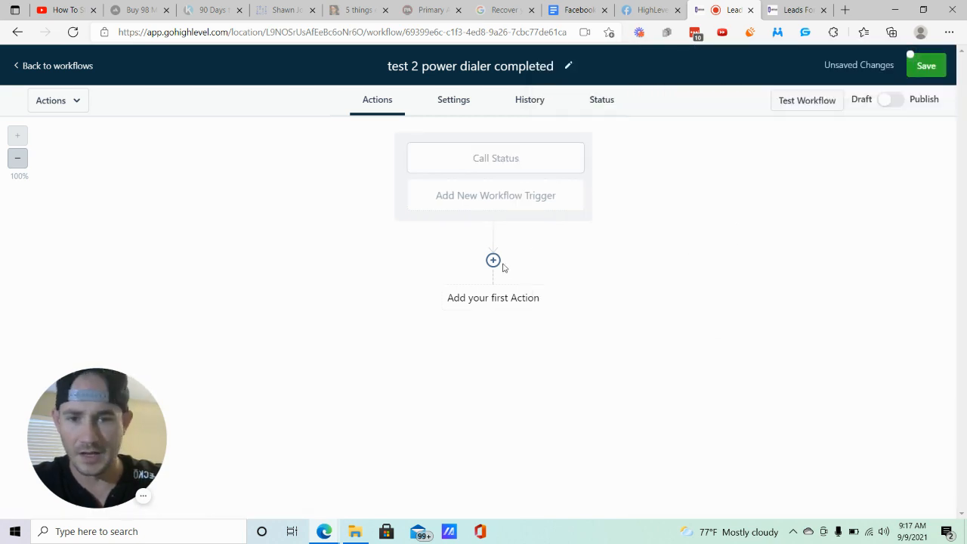
# - Add a Create Opportunity action as the first step, choosing the Power Dialer pipeline and one of its stages
pyautogui.click(495, 261)
pyautogui.scroll(-5, 793, 260)
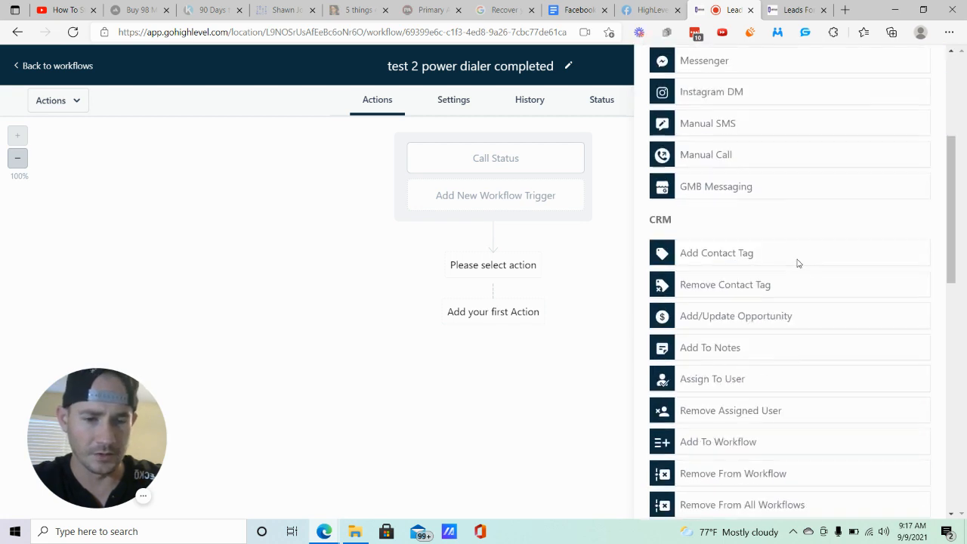
pyautogui.click(721, 155)
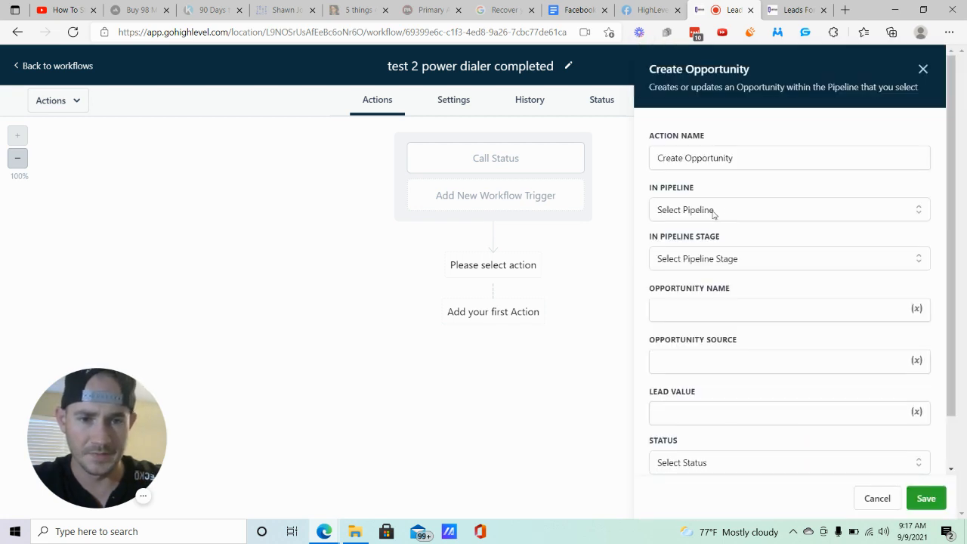
pyautogui.click(713, 212)
pyautogui.click(689, 309)
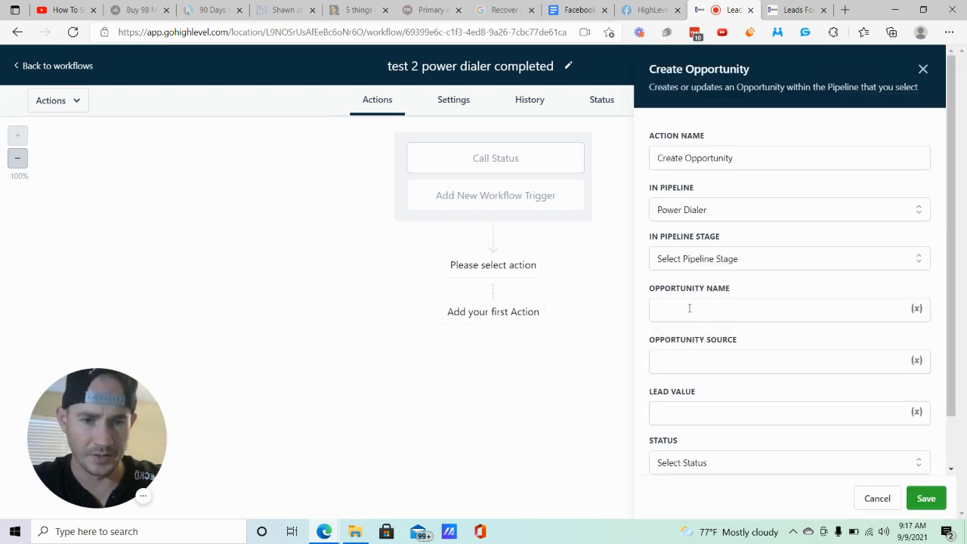
pyautogui.click(707, 265)
pyautogui.click(684, 340)
pyautogui.click(925, 499)
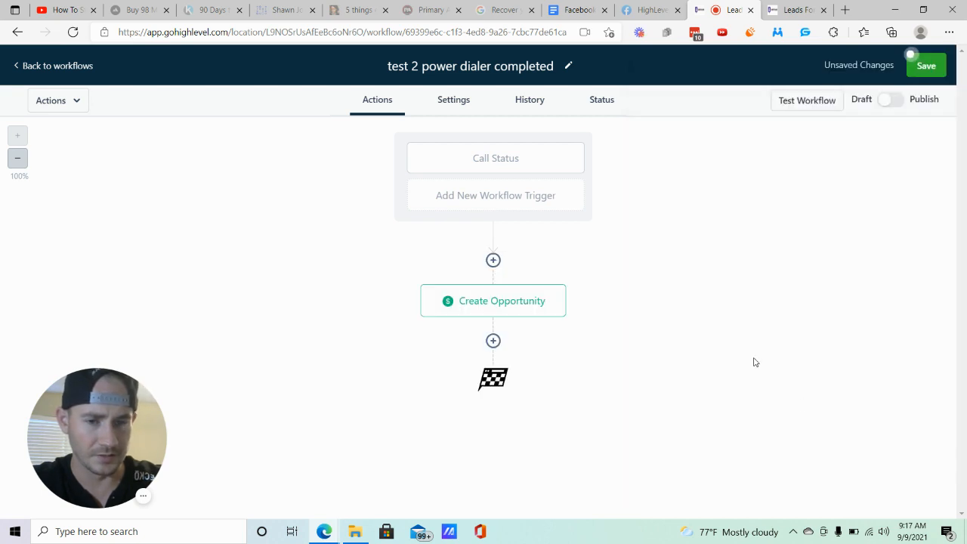
# - Add a Remove From Workflow action after Create Opportunity that removes the contact from another workflow, Power Dialer
pyautogui.click(492, 340)
pyautogui.scroll(-4, 748, 287)
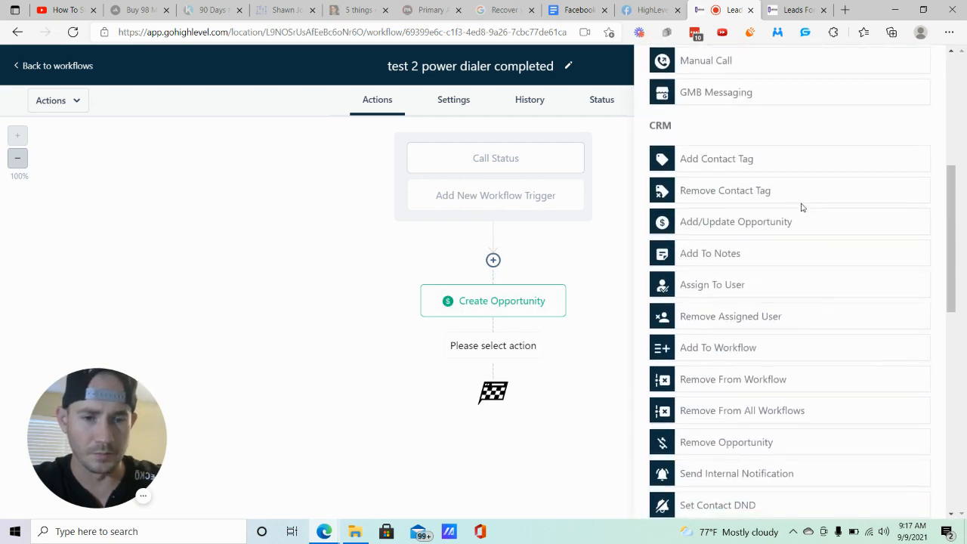
pyautogui.scroll(-1, 790, 276)
pyautogui.click(744, 306)
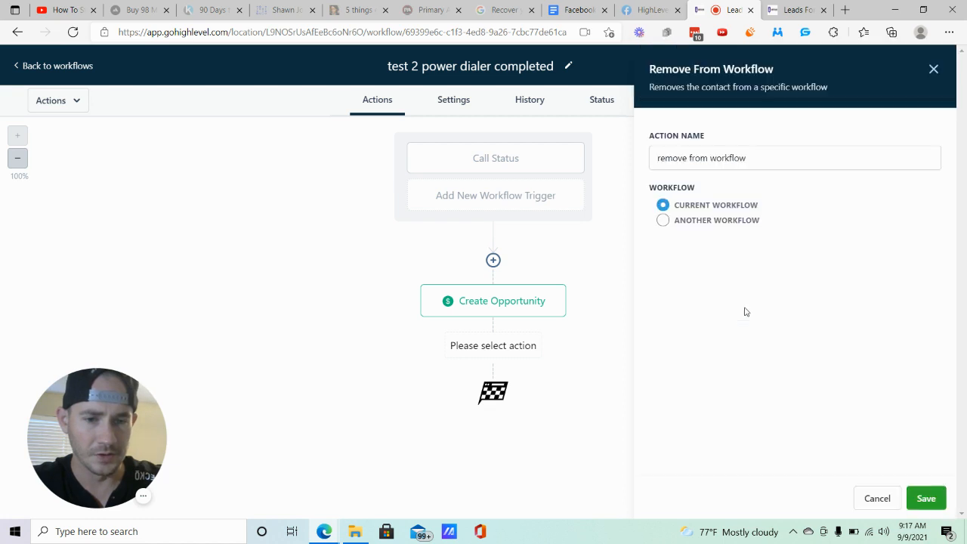
pyautogui.click(669, 223)
pyautogui.click(751, 256)
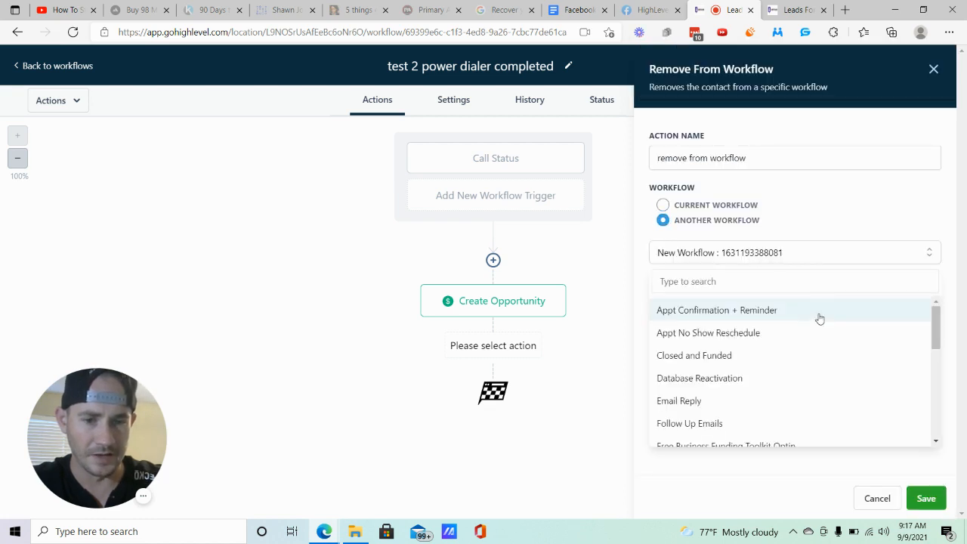
pyautogui.scroll(-5, 815, 324)
pyautogui.click(714, 338)
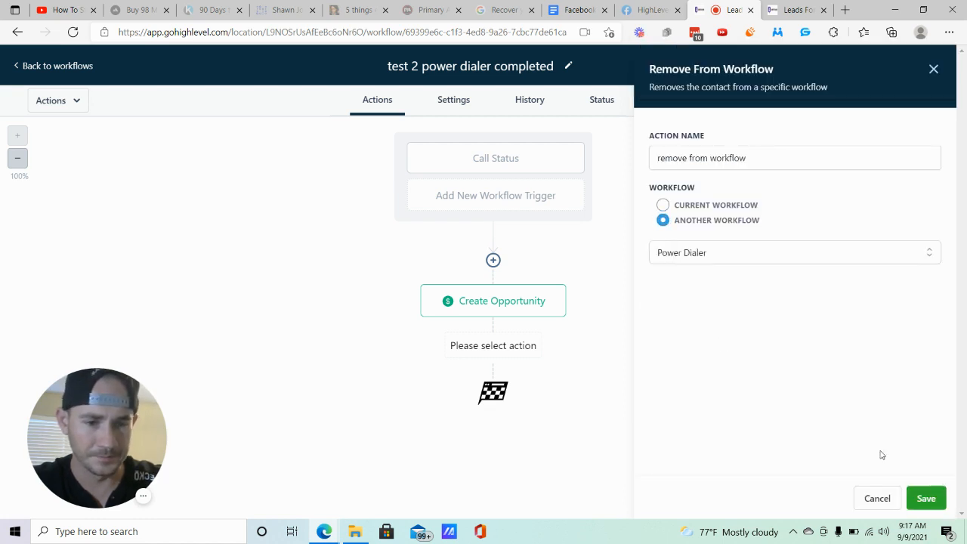
pyautogui.click(926, 498)
# - Add a second Remove From Workflow action that targets another workflow, "Test 2 power dialer follow up no answer"
pyautogui.click(493, 420)
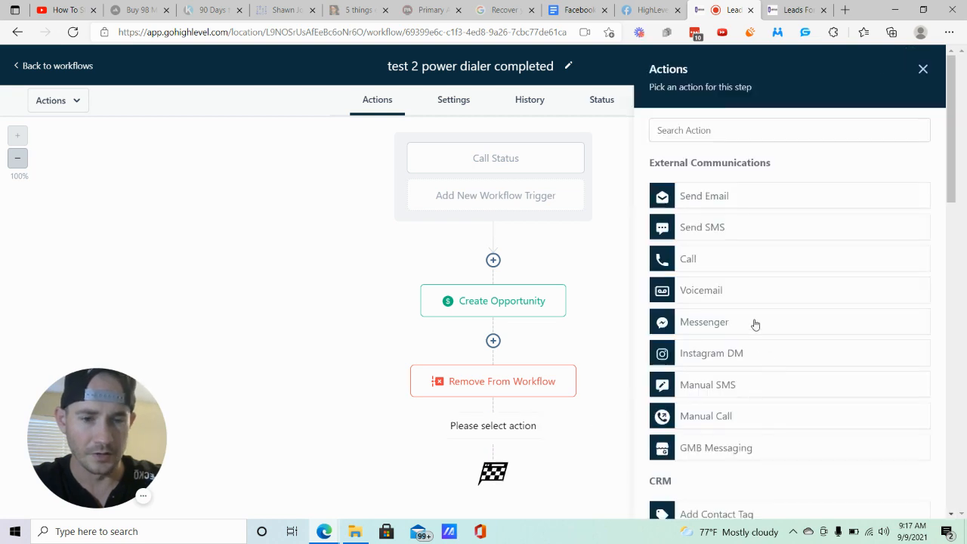
pyautogui.scroll(-5, 808, 217)
pyautogui.click(794, 238)
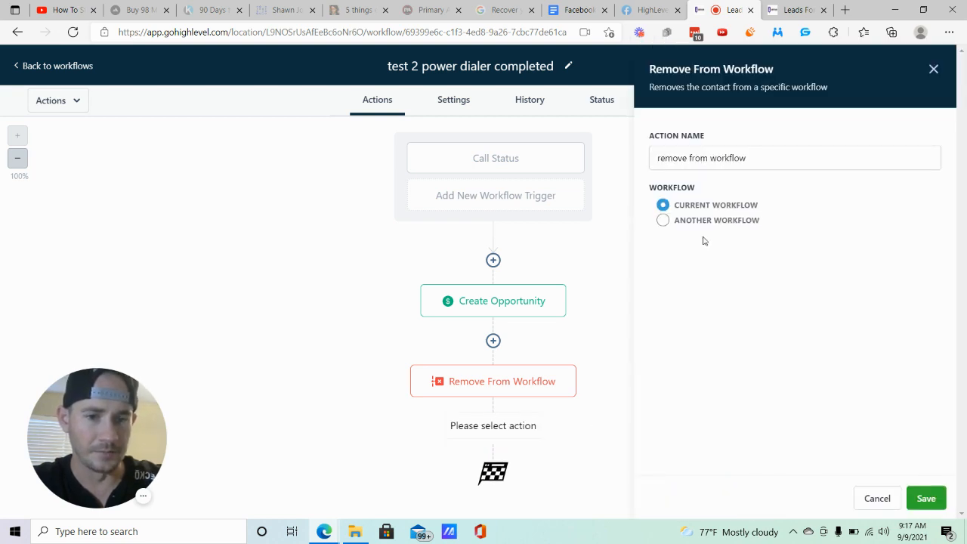
pyautogui.click(663, 221)
pyautogui.click(760, 254)
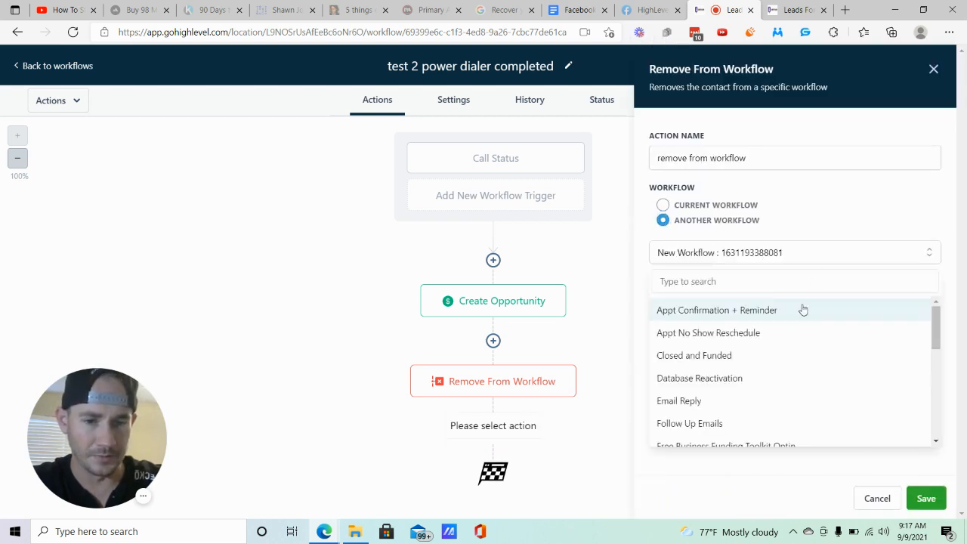
pyautogui.scroll(-1, 796, 315)
pyautogui.scroll(-3, 796, 314)
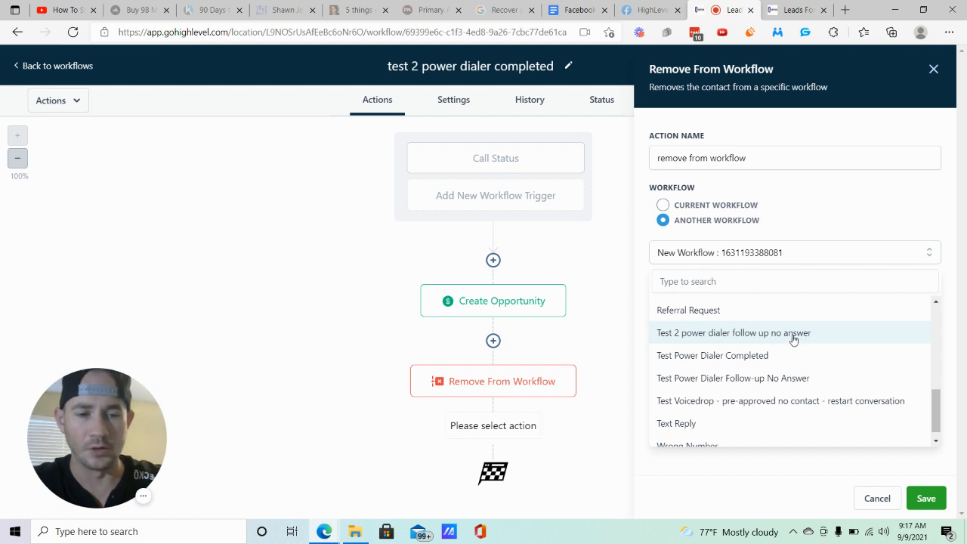
pyautogui.click(793, 340)
pyautogui.click(926, 498)
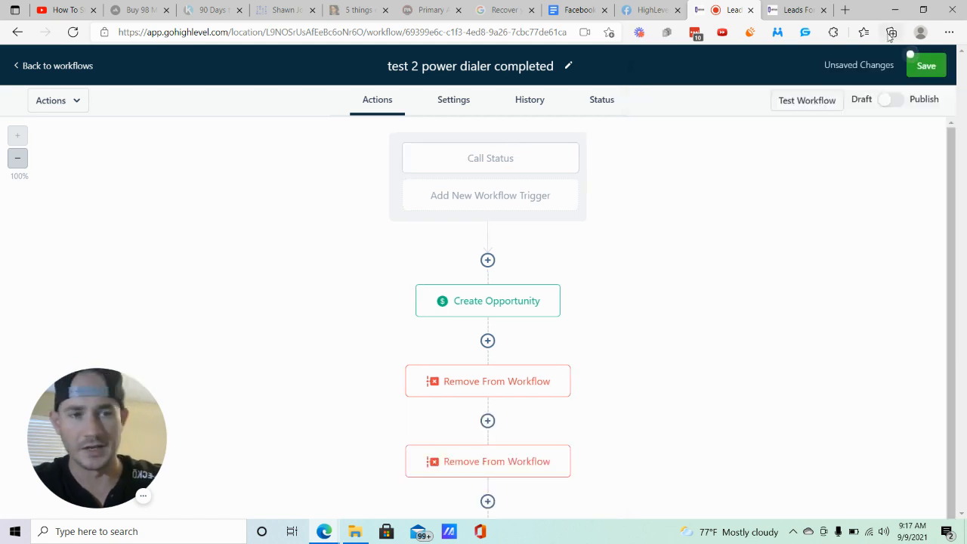
# - Save the completed-call workflow and return to the list of workflows
pyautogui.click(920, 67)
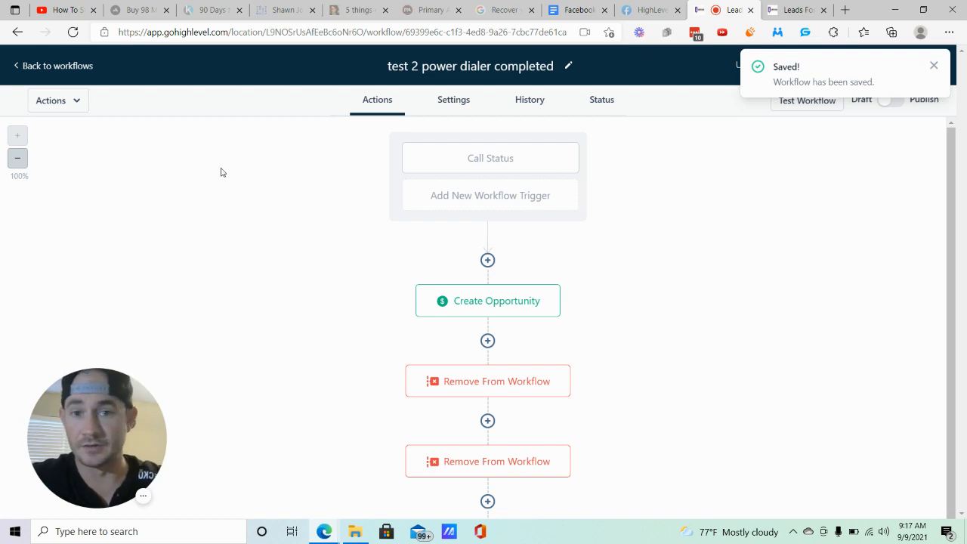
pyautogui.click(51, 68)
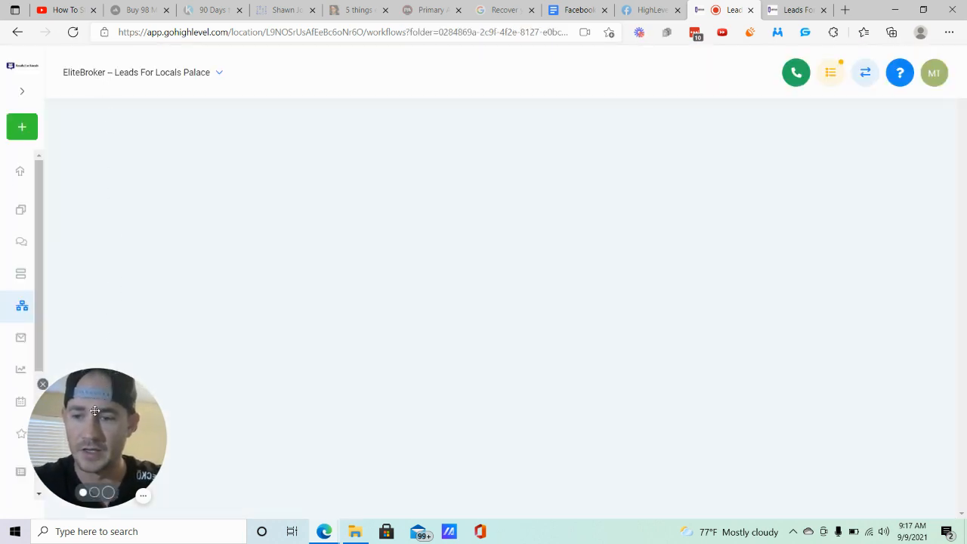
pyautogui.moveTo(108, 388); pyautogui.dragTo(159, 390)
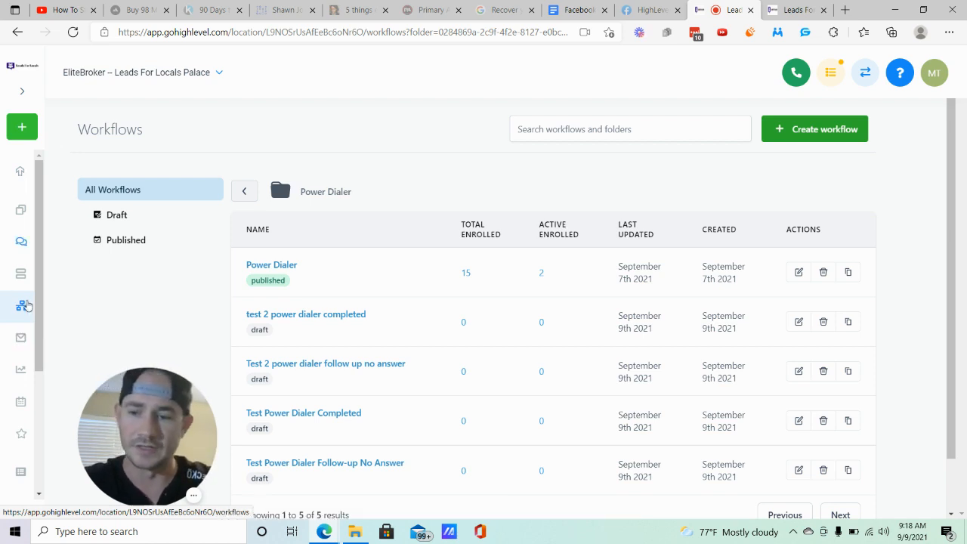
# - Open the Contacts / Smart lists page
pyautogui.scroll(-3, 8, 354)
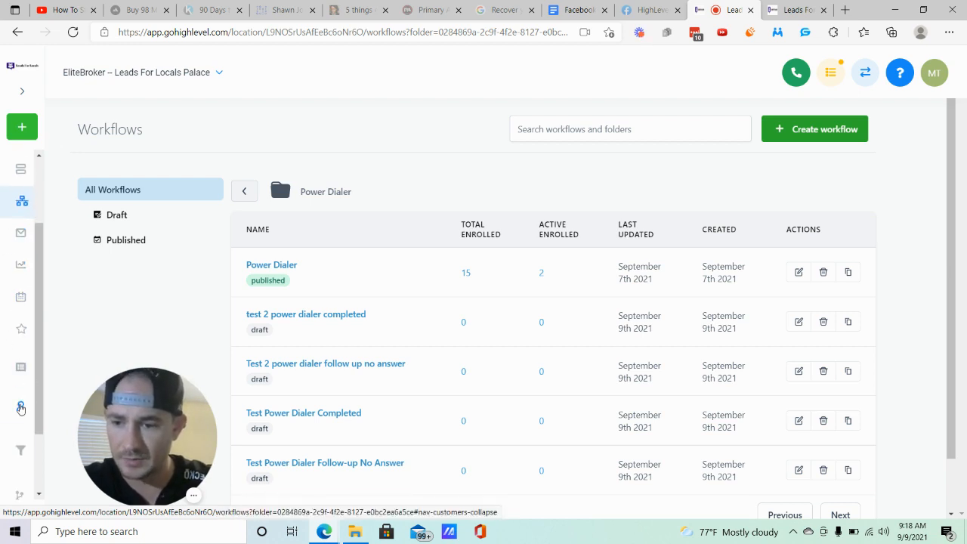
pyautogui.click(23, 406)
pyautogui.click(18, 442)
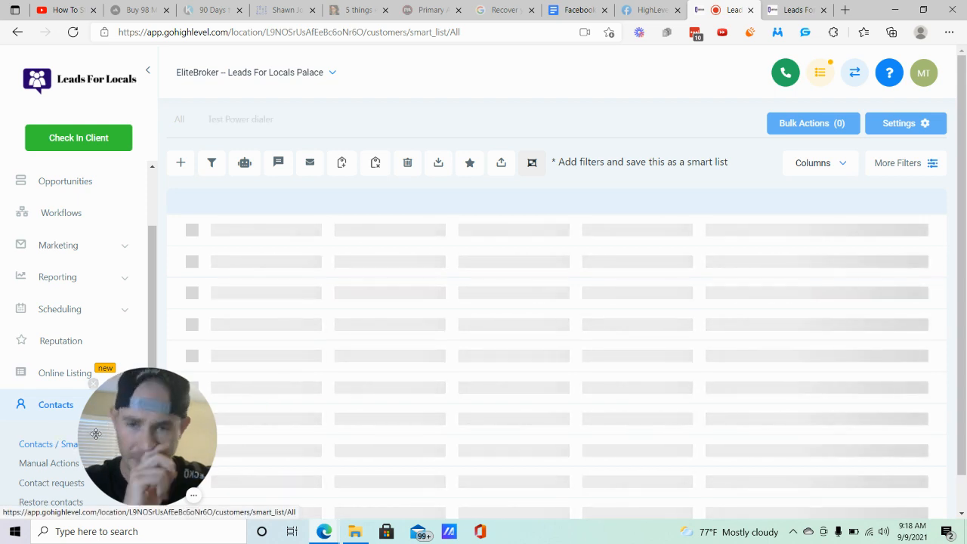
pyautogui.moveTo(128, 443); pyautogui.dragTo(56, 443)
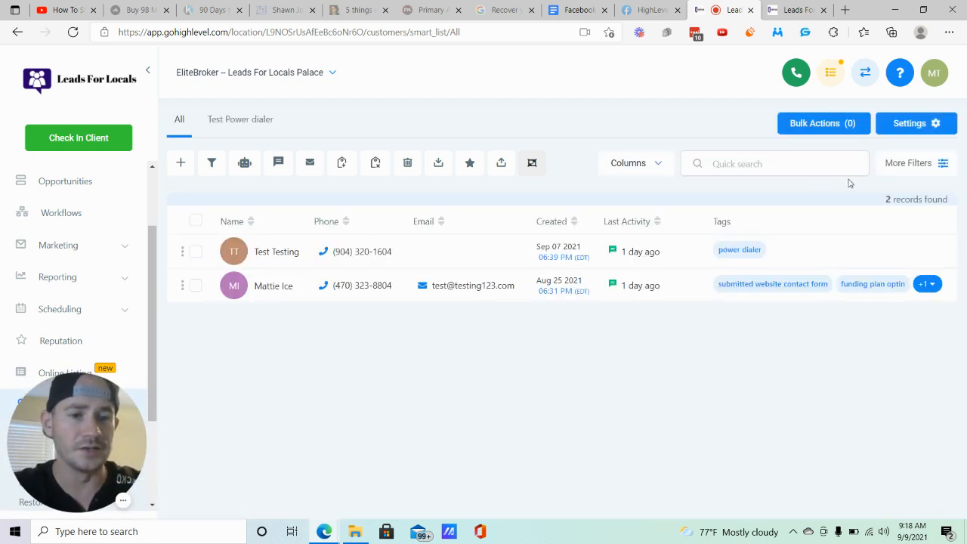
# - Filter the contacts by the Power Dialer pipeline's No Answer stage, and clear the filter again
pyautogui.click(903, 165)
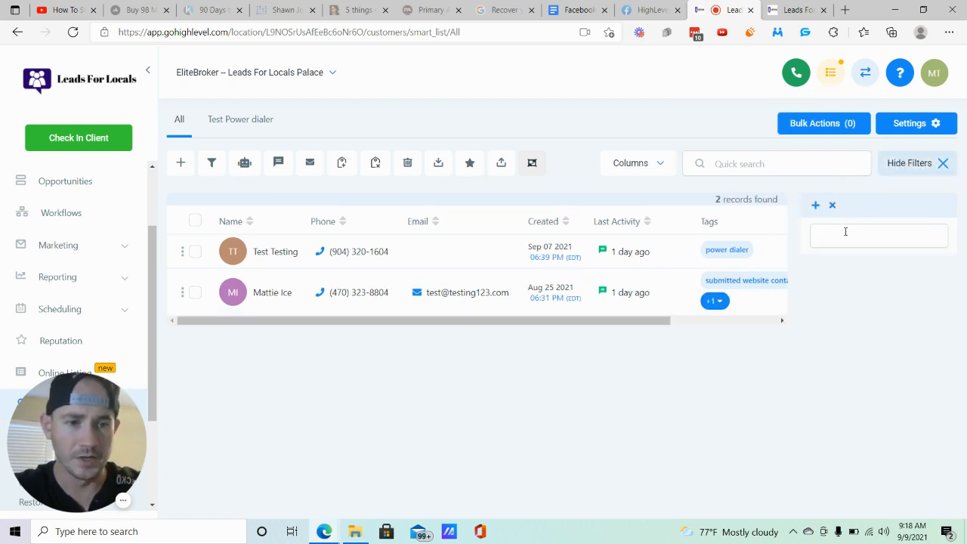
pyautogui.click(845, 231)
pyautogui.scroll(-3, 861, 340)
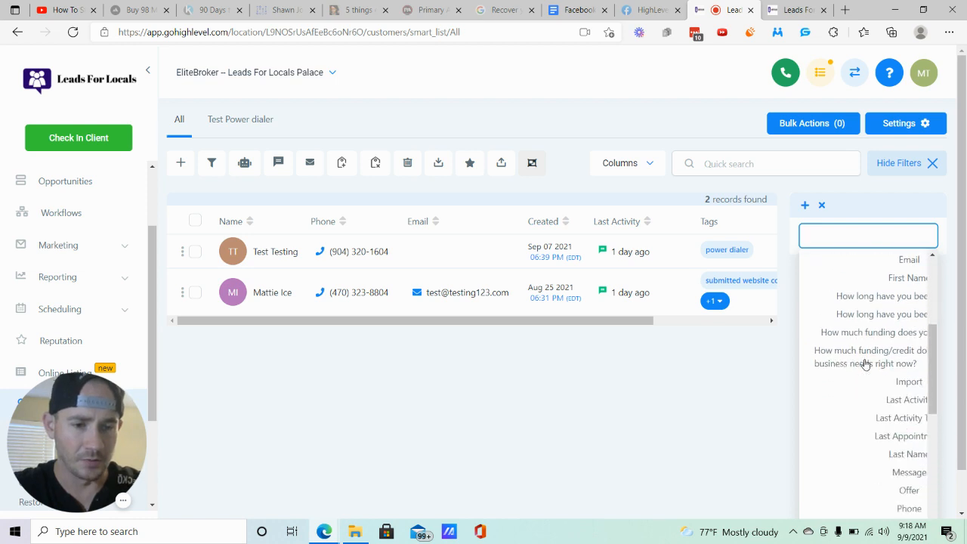
pyautogui.scroll(-3, 866, 364)
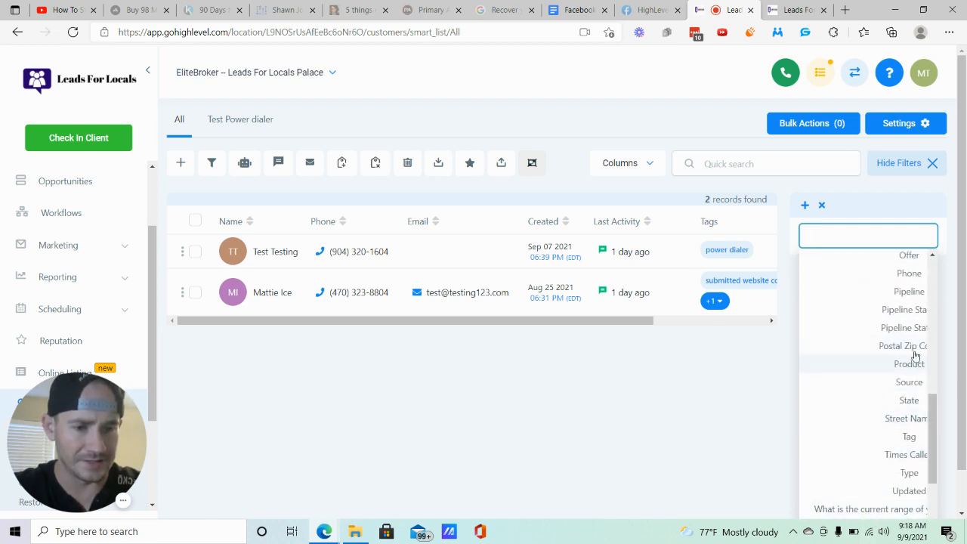
pyautogui.click(914, 309)
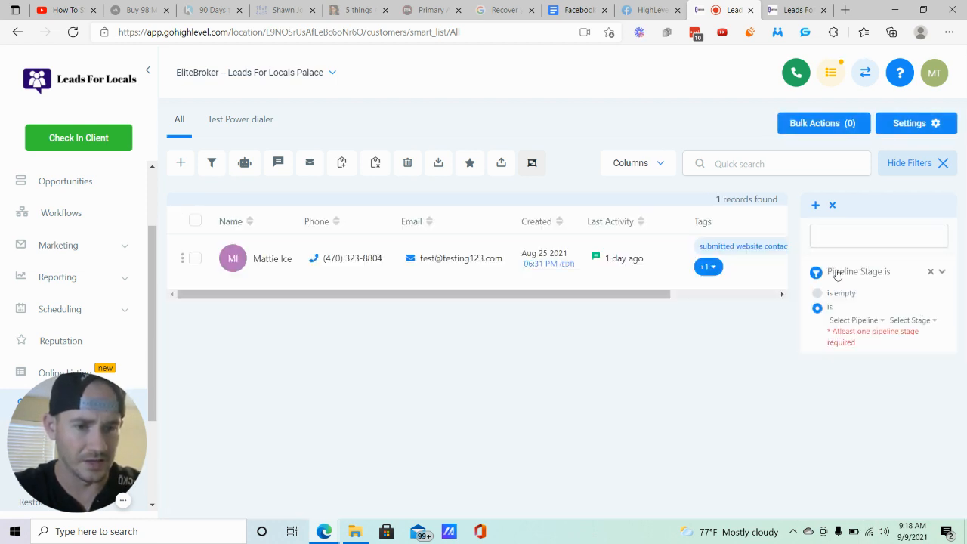
pyautogui.click(859, 321)
pyautogui.moveTo(858, 395); pyautogui.dragTo(890, 393)
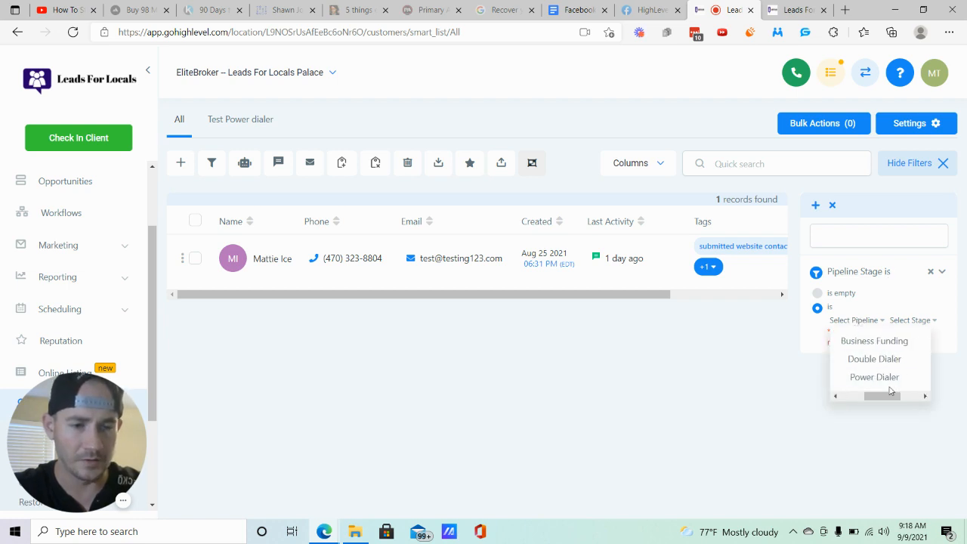
pyautogui.click(887, 377)
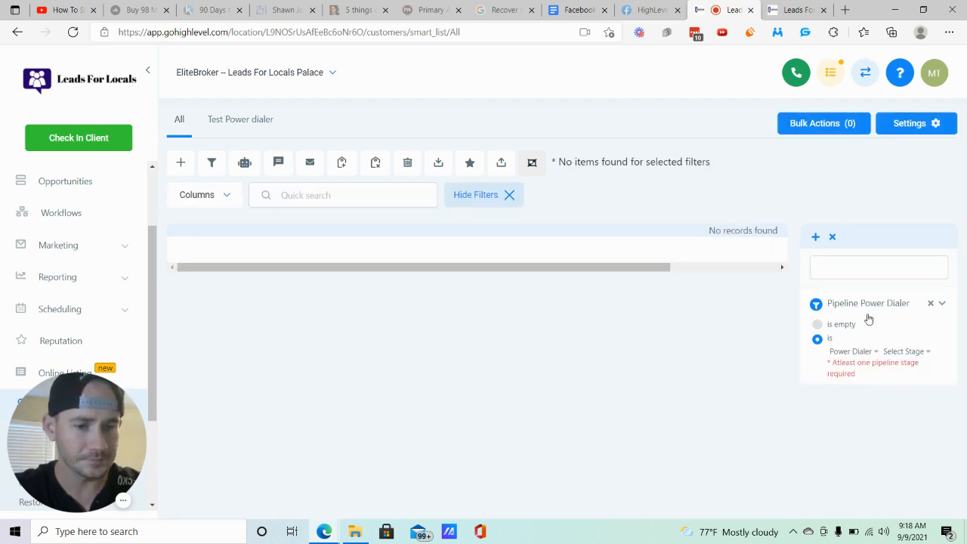
pyautogui.click(910, 351)
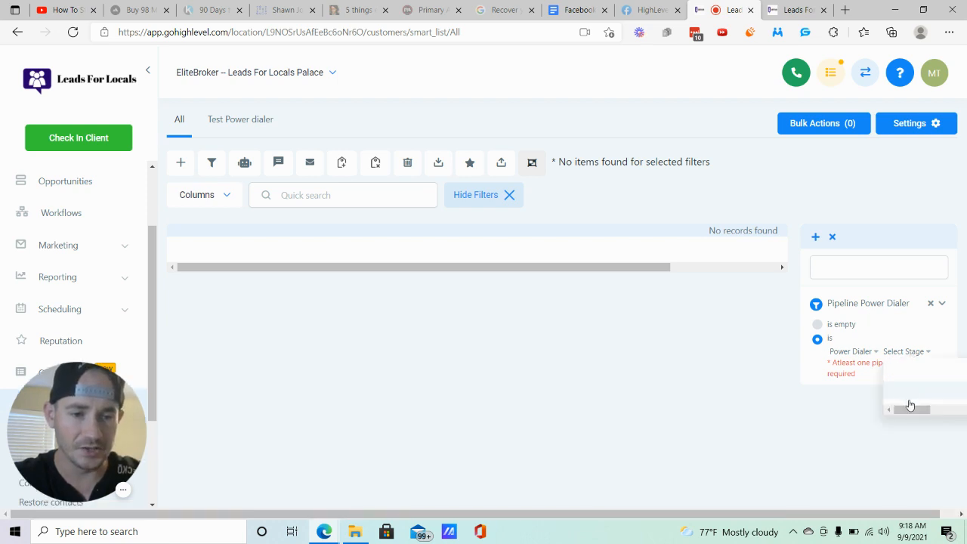
pyautogui.moveTo(910, 407); pyautogui.dragTo(945, 409)
pyautogui.click(920, 371)
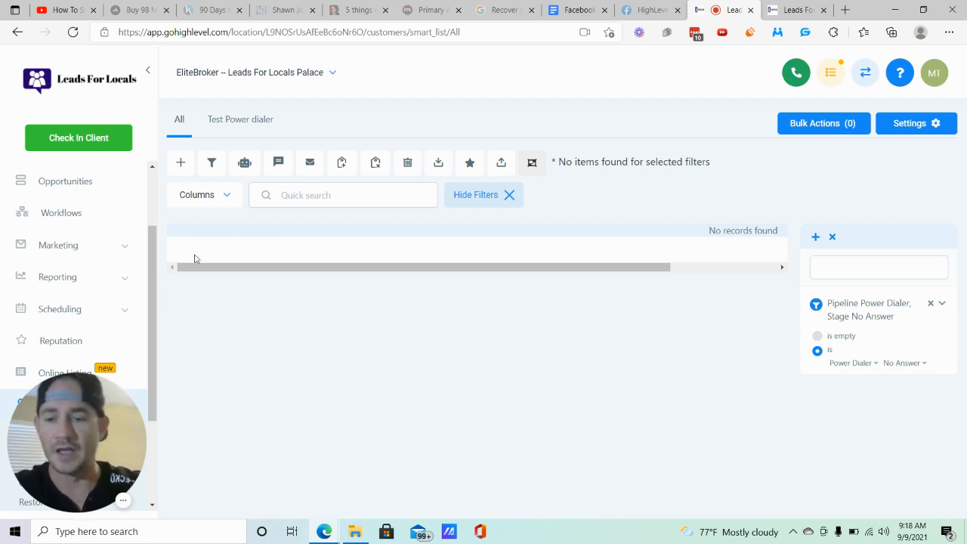
pyautogui.click(832, 237)
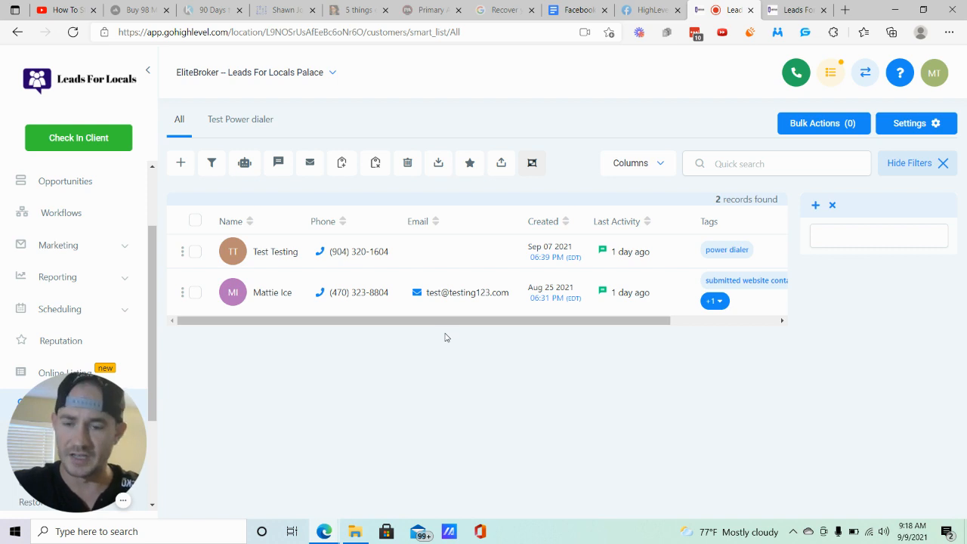
# - Set up adding all contacts to the Power Dialer workflow at once with description "test", and close the dialog without adding them
pyautogui.click(195, 222)
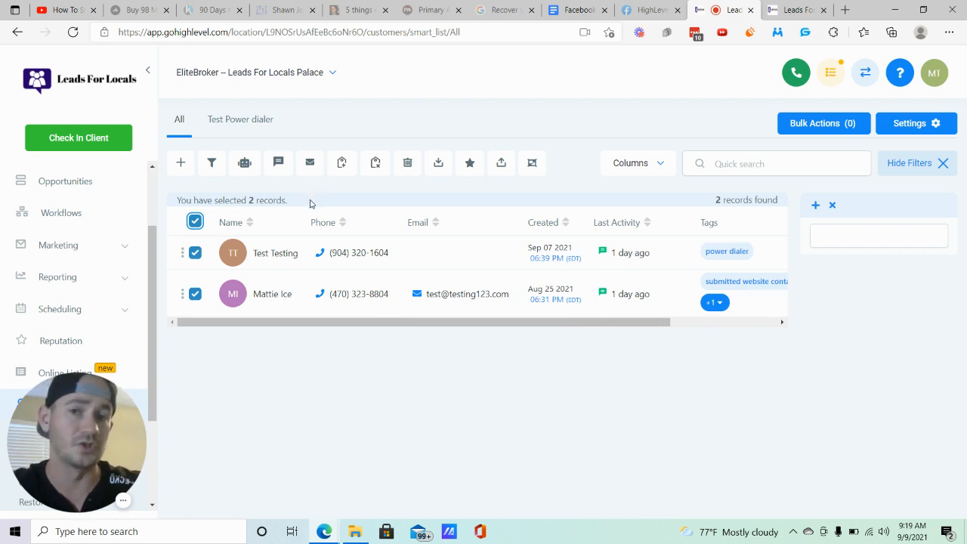
pyautogui.click(244, 163)
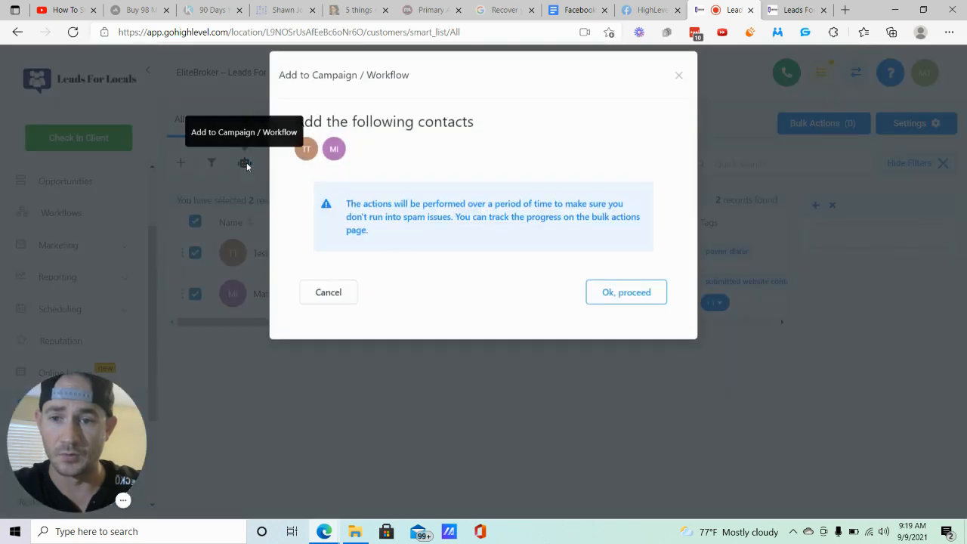
pyautogui.click(627, 304)
pyautogui.click(402, 221)
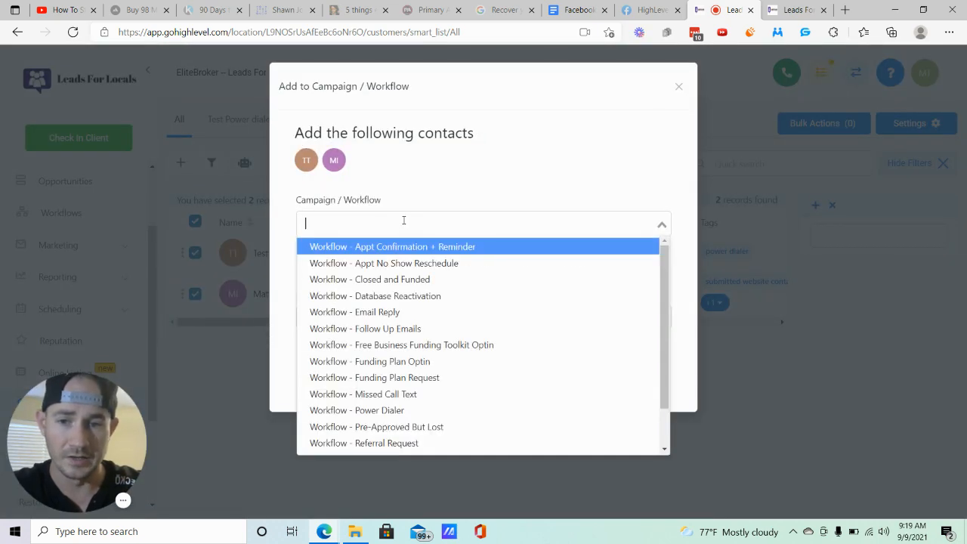
pyautogui.click(413, 410)
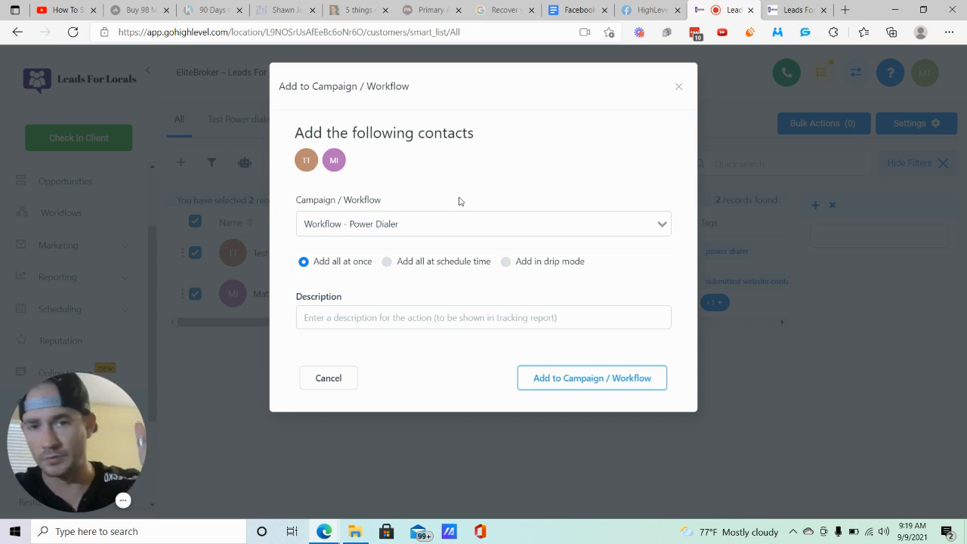
pyautogui.click(396, 318)
pyautogui.write('test')
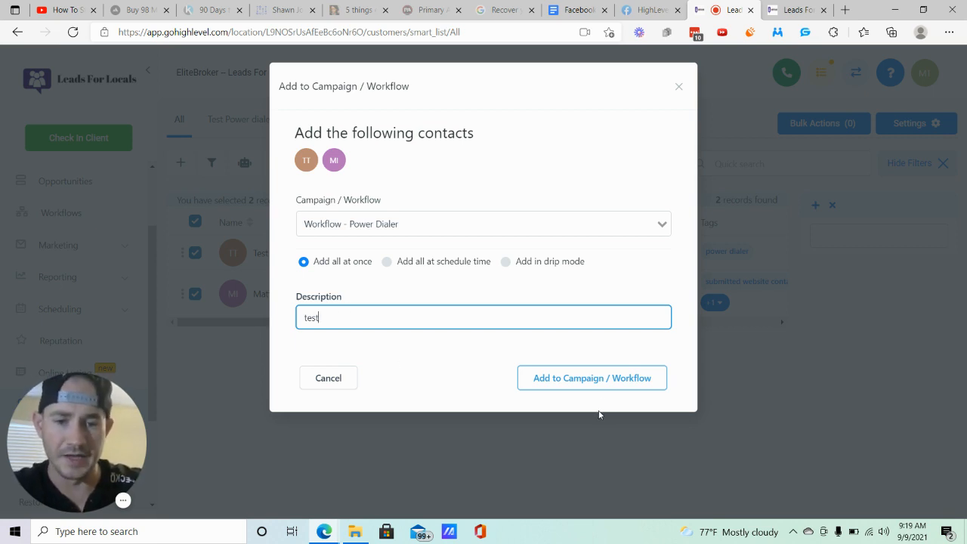
pyautogui.click(679, 87)
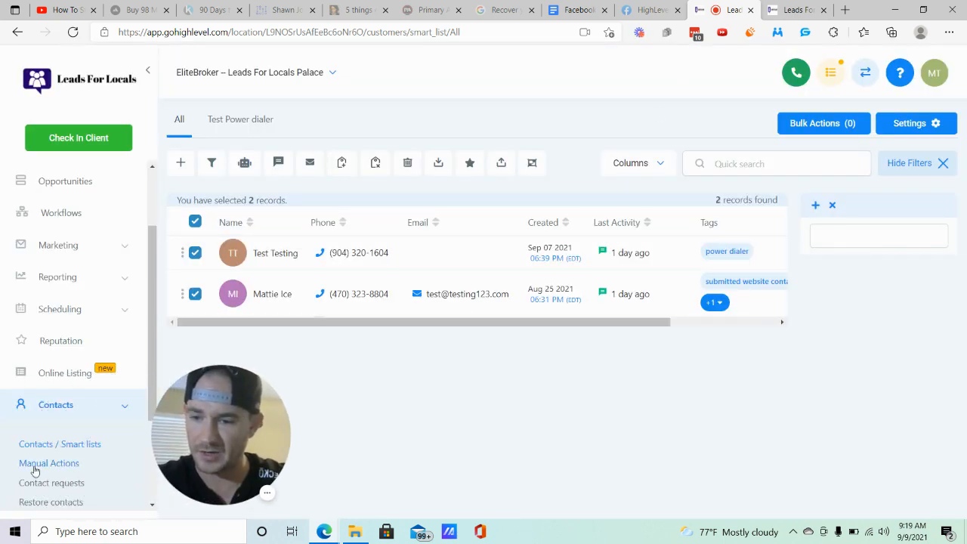
# - Open the Manual Actions page under Contacts
pyautogui.click(44, 465)
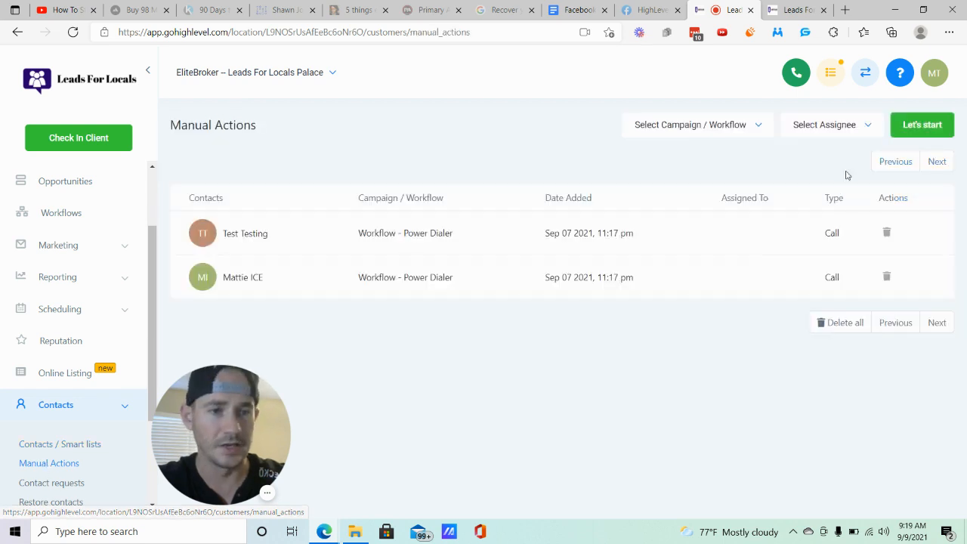